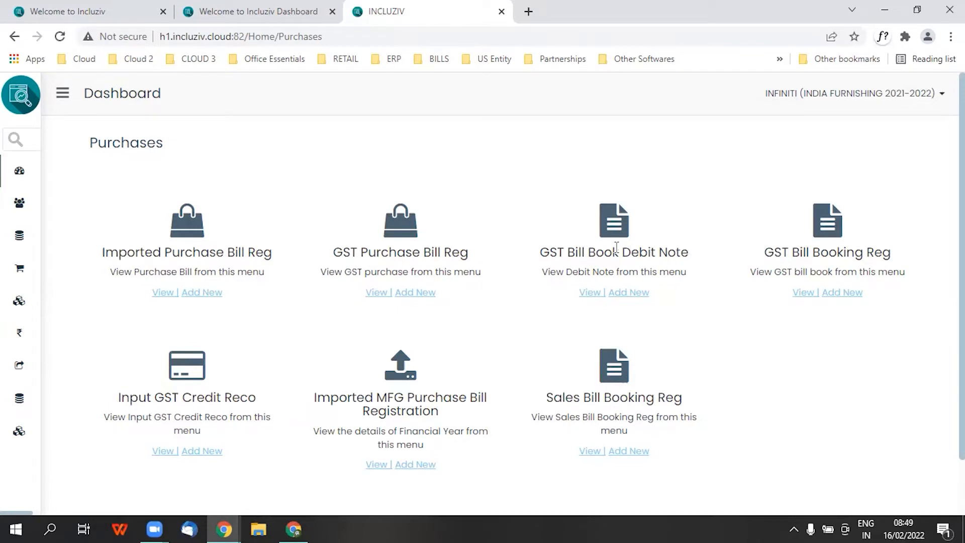
# Start a new GST purchase bill registration and choose EASY DECOR PVT LTD as the vendor.
pyautogui.scroll(-1, 416, 263)
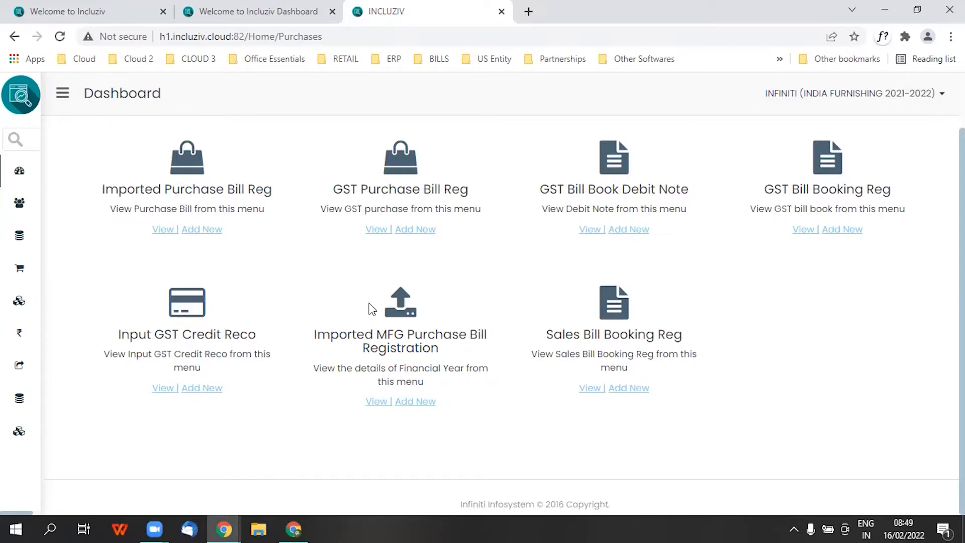
pyautogui.scroll(1, 371, 314)
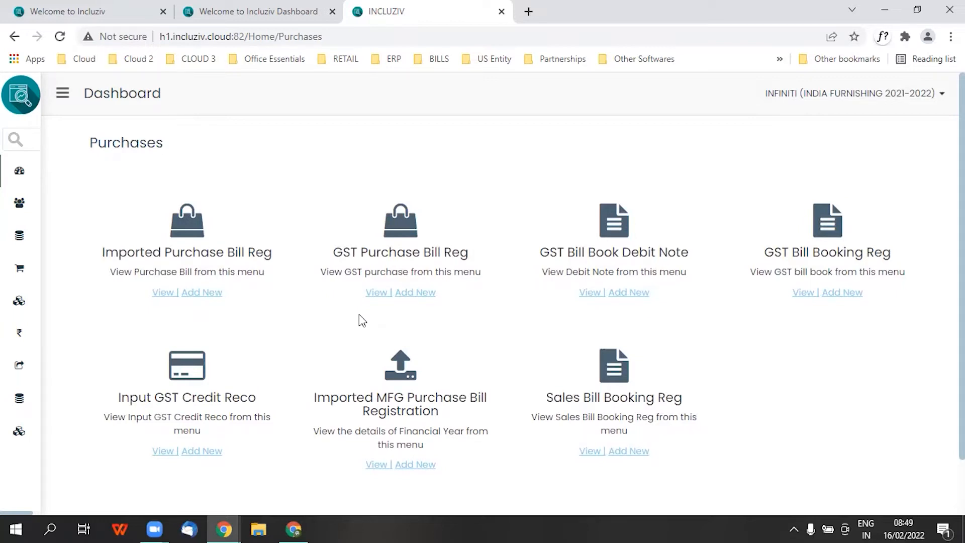
pyautogui.click(424, 297)
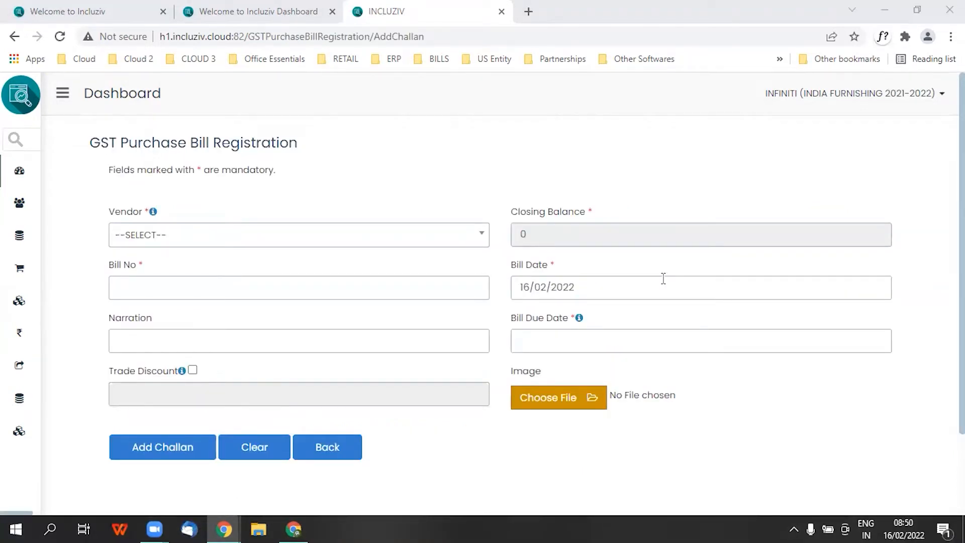
pyautogui.click(405, 237)
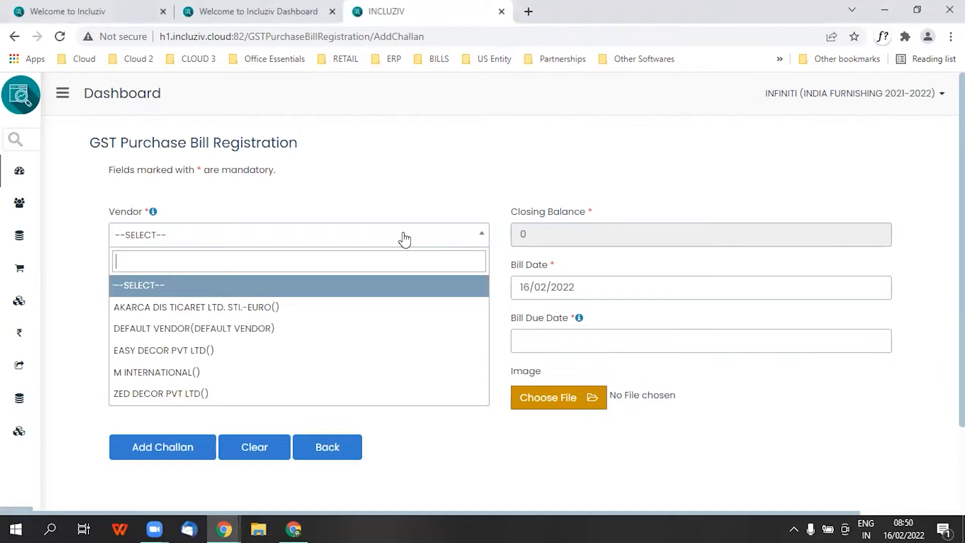
pyautogui.click(243, 352)
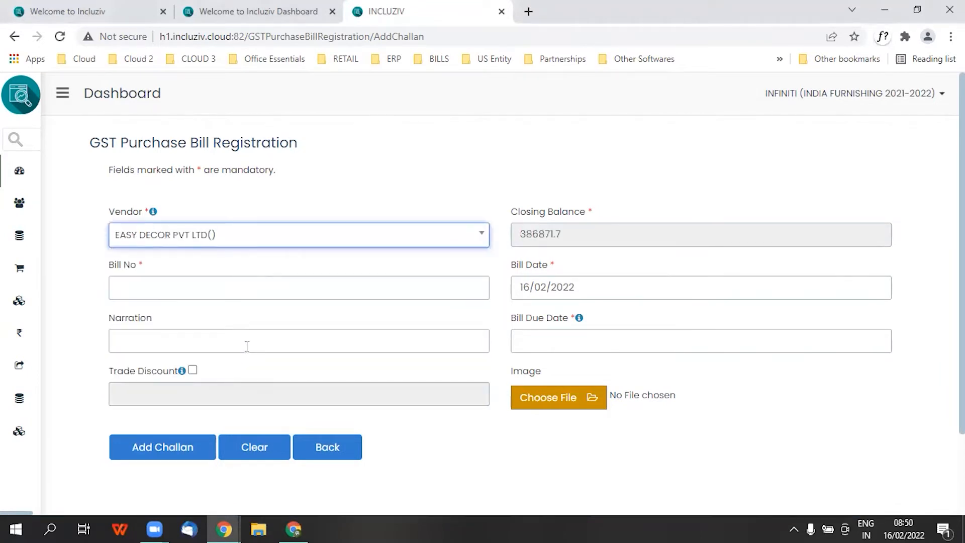
# Enter UI78897 as the bill number and set the bill date to 01/02/2022.
pyautogui.click(268, 291)
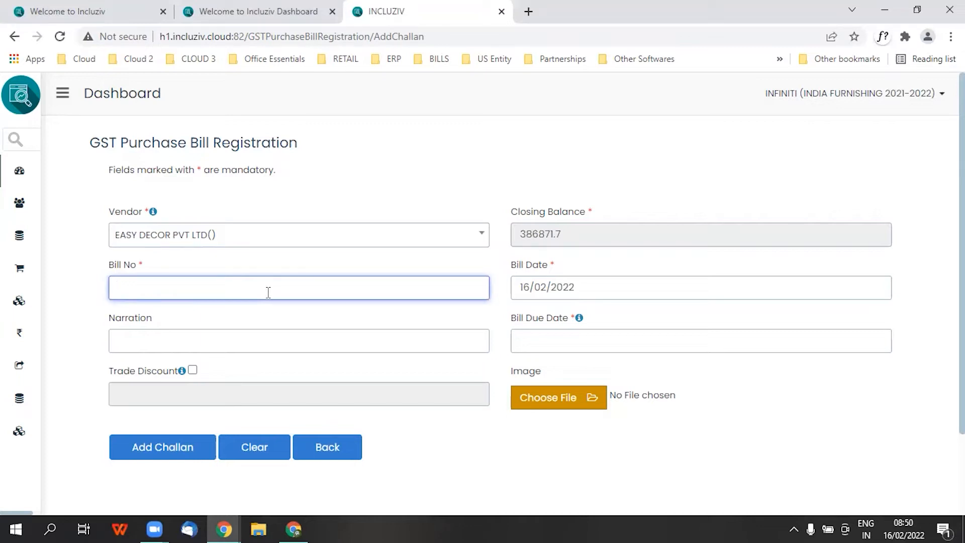
pyautogui.write('UI78897')
pyautogui.click(561, 287)
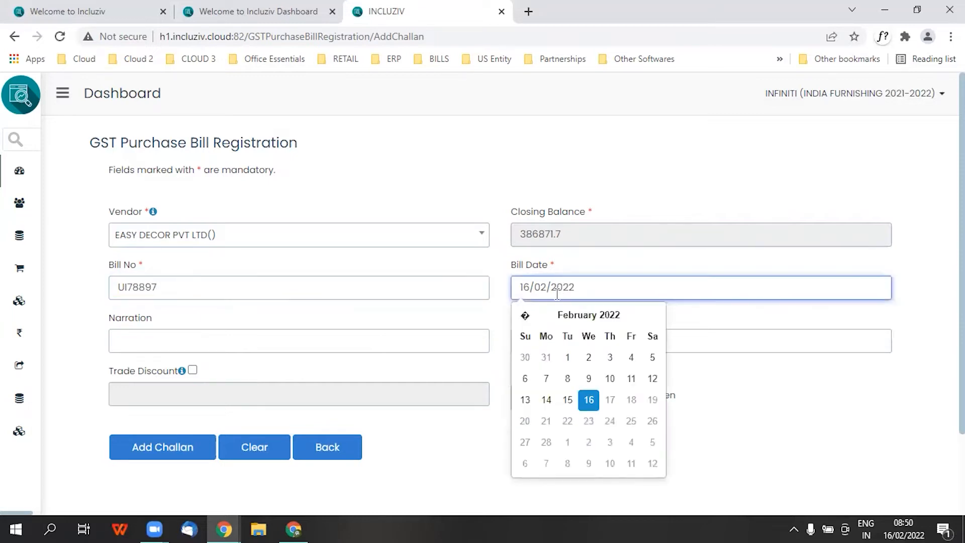
pyautogui.click(567, 358)
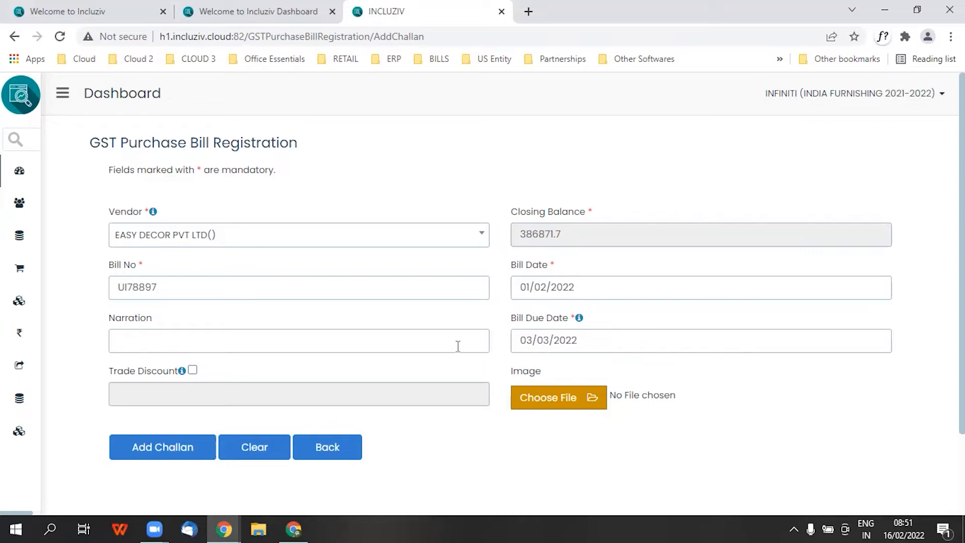
pyautogui.scroll(-2, 287, 338)
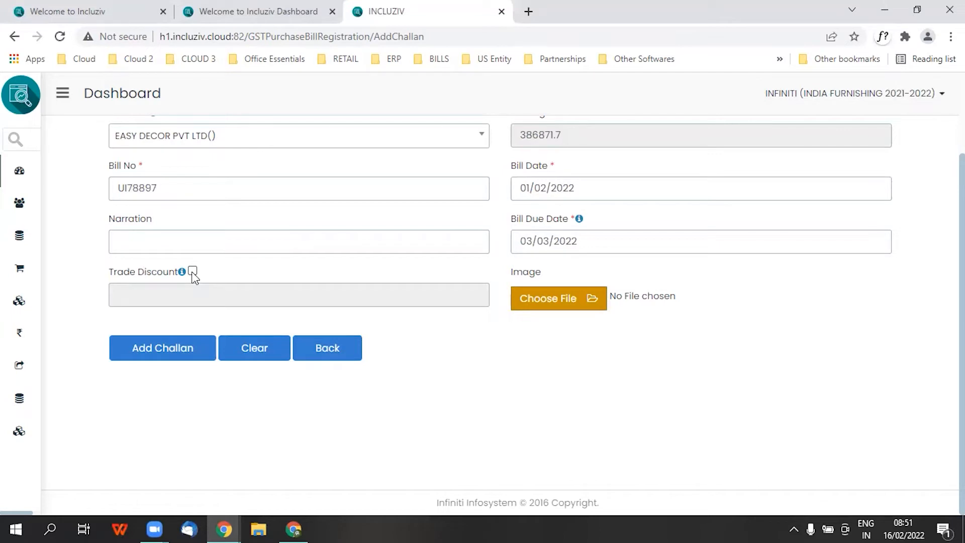
pyautogui.click(193, 271)
pyautogui.click(180, 293)
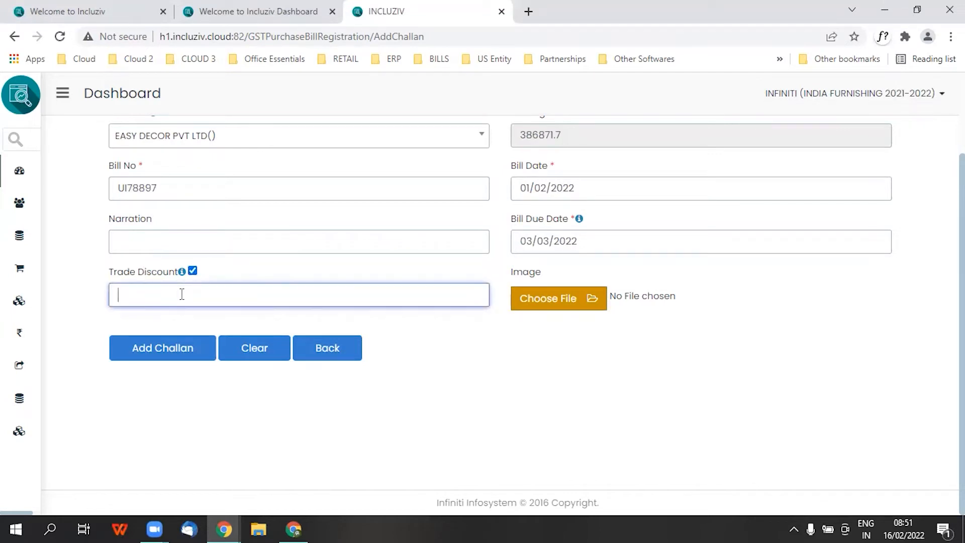
pyautogui.click(193, 272)
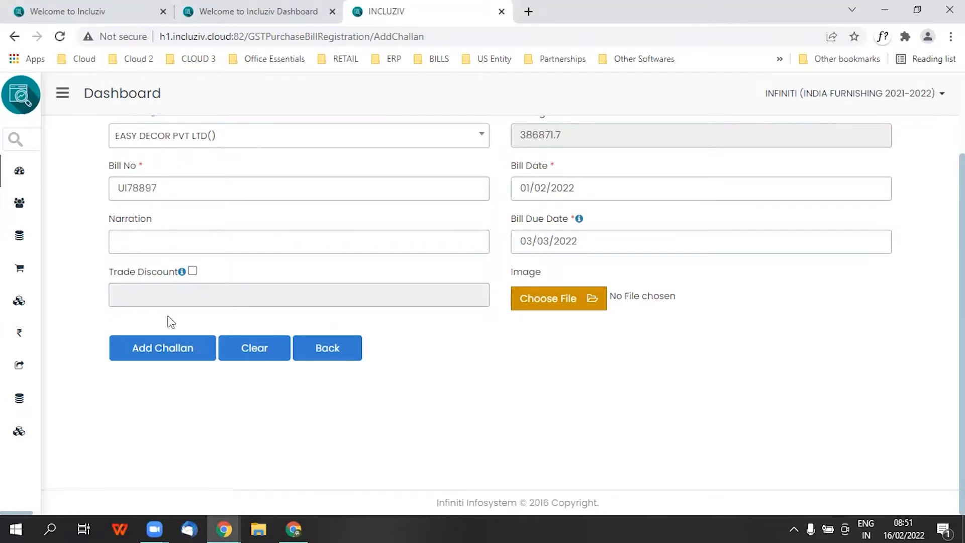
# Add a challan to the purchase bill and search for challan number 78897.
pyautogui.click(167, 355)
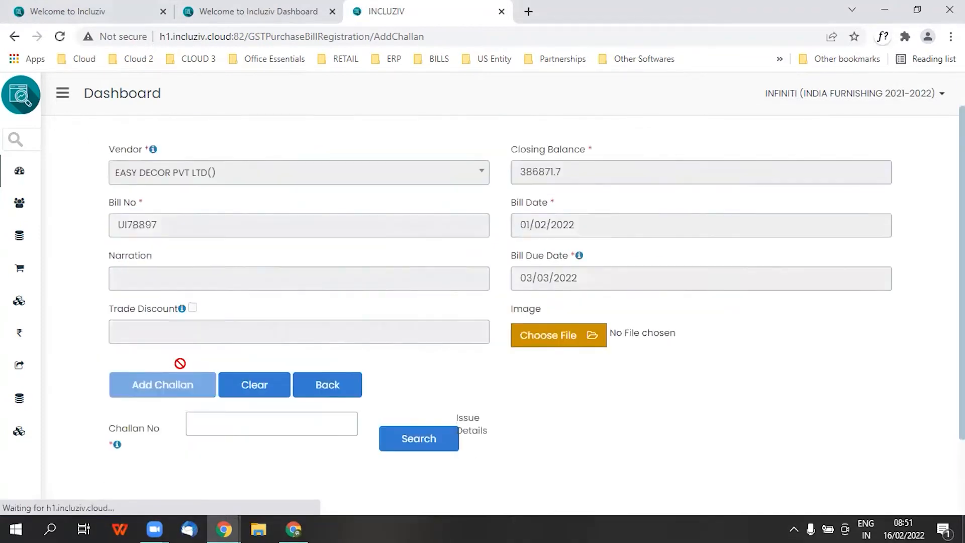
pyautogui.scroll(-1, 201, 352)
pyautogui.click(223, 339)
pyautogui.write('7889')
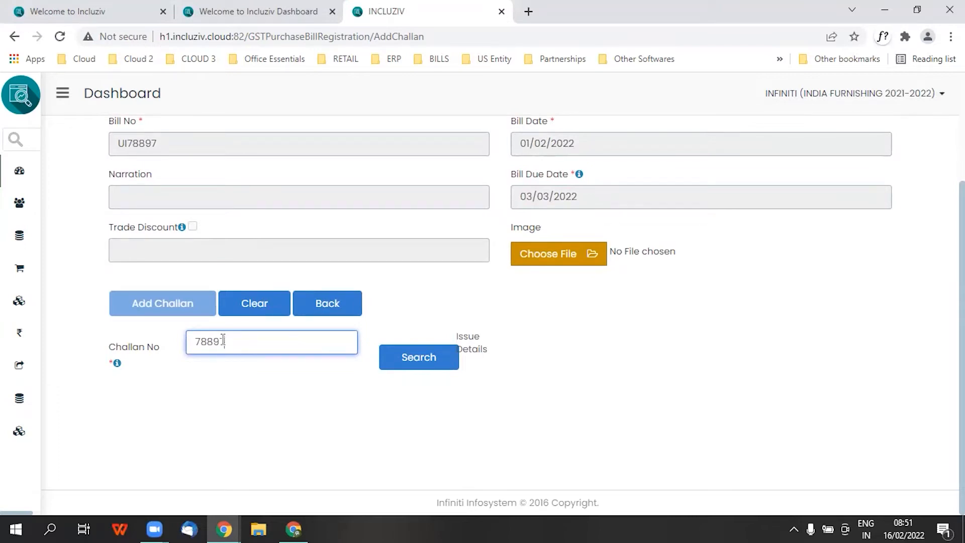
pyautogui.write('7')
pyautogui.click(400, 364)
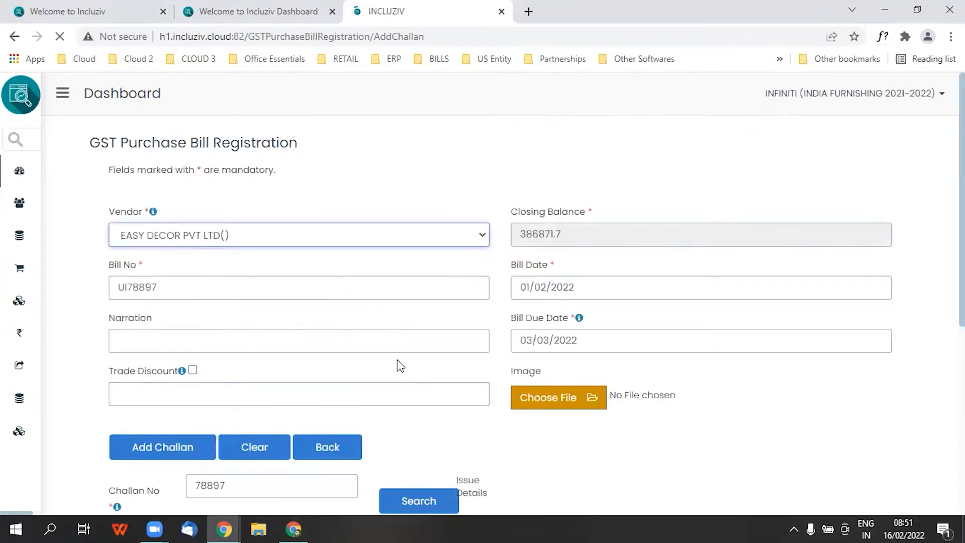
# Examine the challan's item list with the tax assigned to each item, and check its issue details.
pyautogui.scroll(-3, 397, 362)
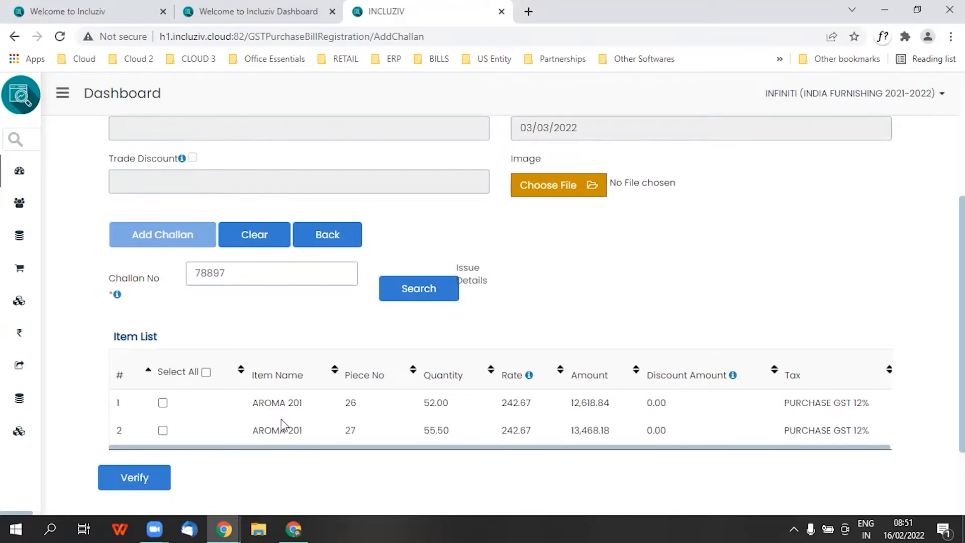
pyautogui.click(470, 284)
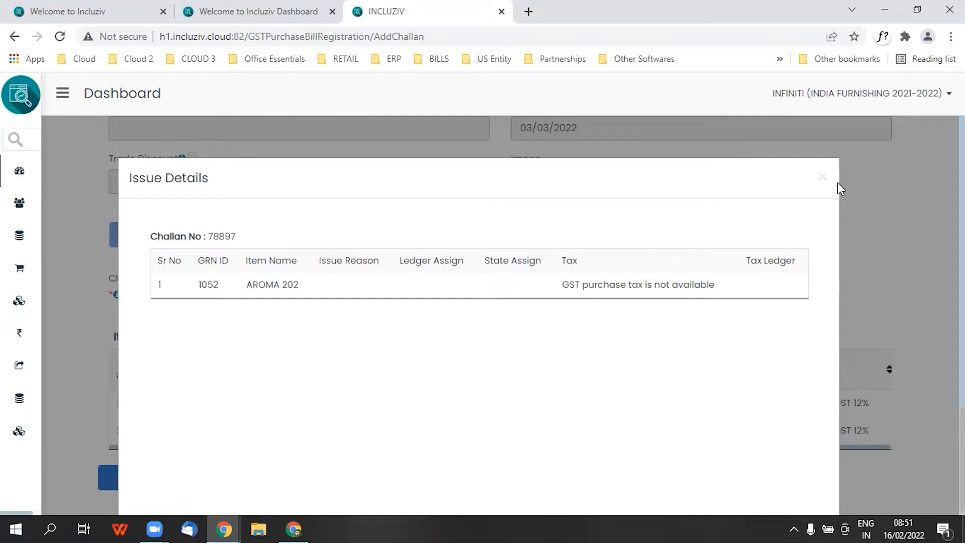
pyautogui.click(821, 178)
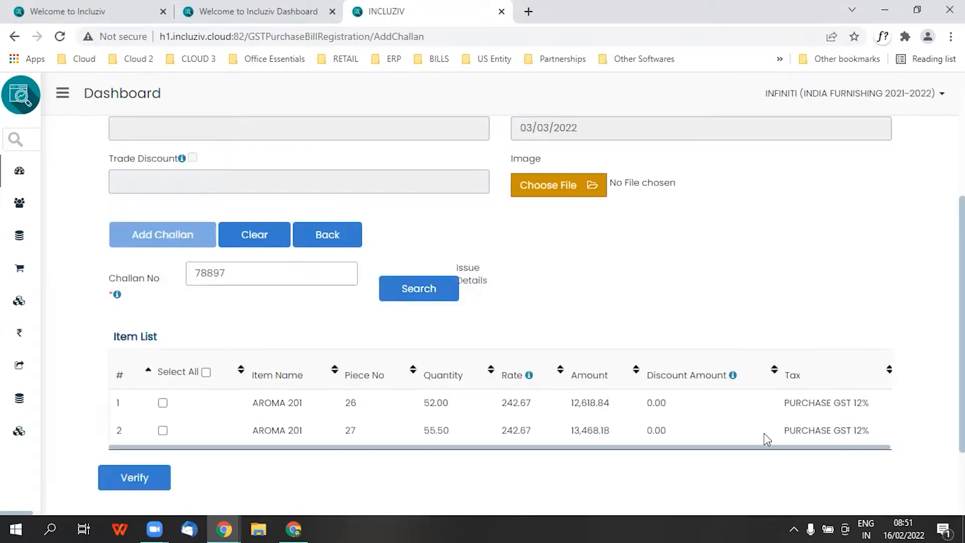
pyautogui.moveTo(785, 402); pyautogui.dragTo(876, 415)
pyautogui.moveTo(796, 431); pyautogui.dragTo(877, 439)
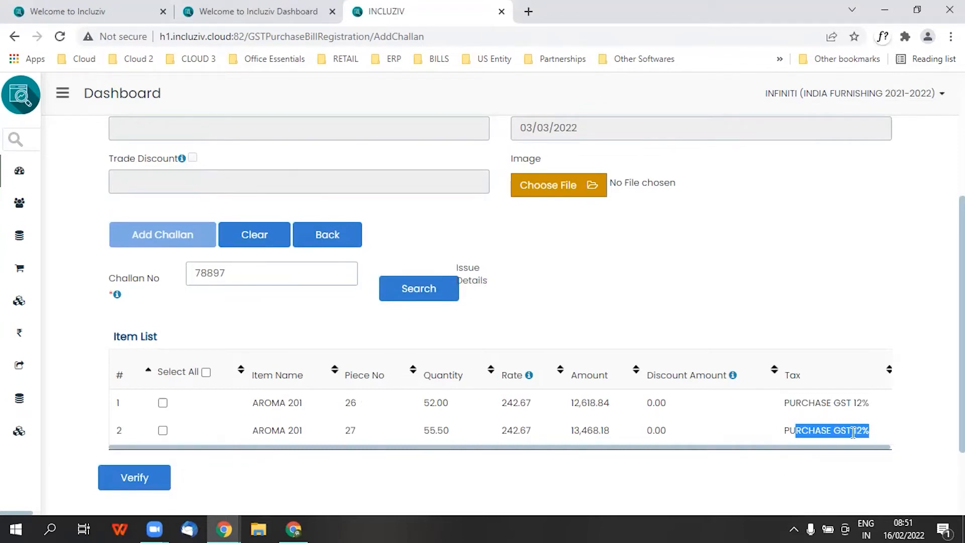
pyautogui.click(473, 271)
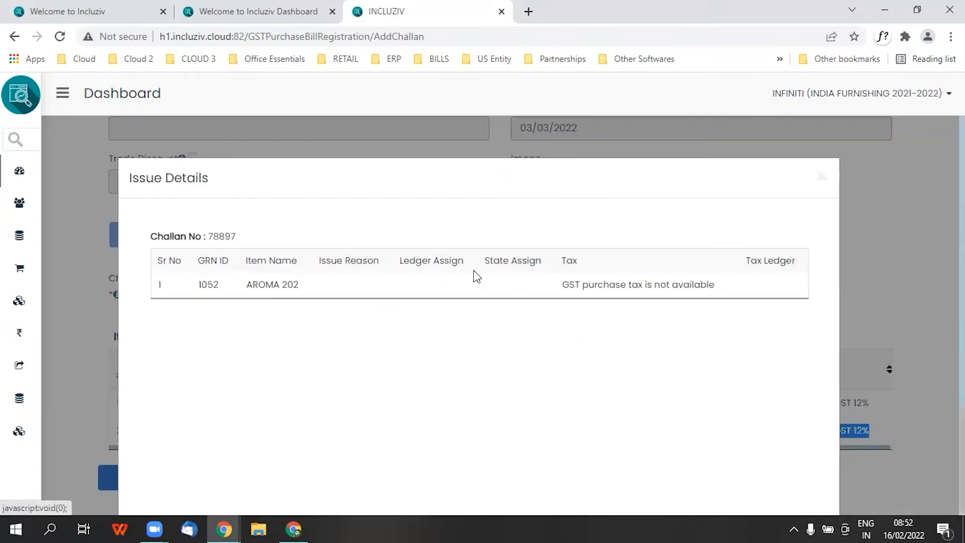
pyautogui.click(822, 177)
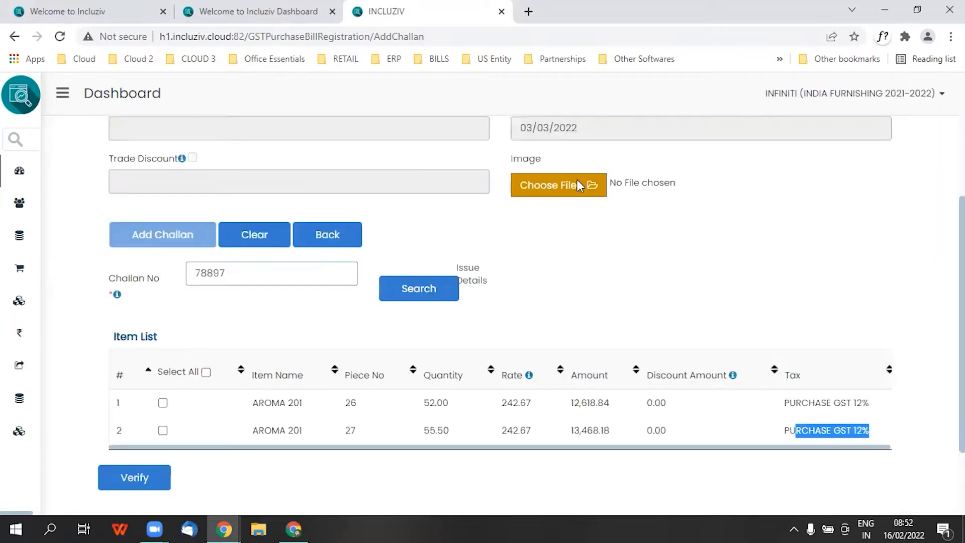
# Switch to the first Incluziv browser tab and open Update Item Tax Linking from the product masters.
pyautogui.click(96, 8)
pyautogui.moveTo(21, 274)
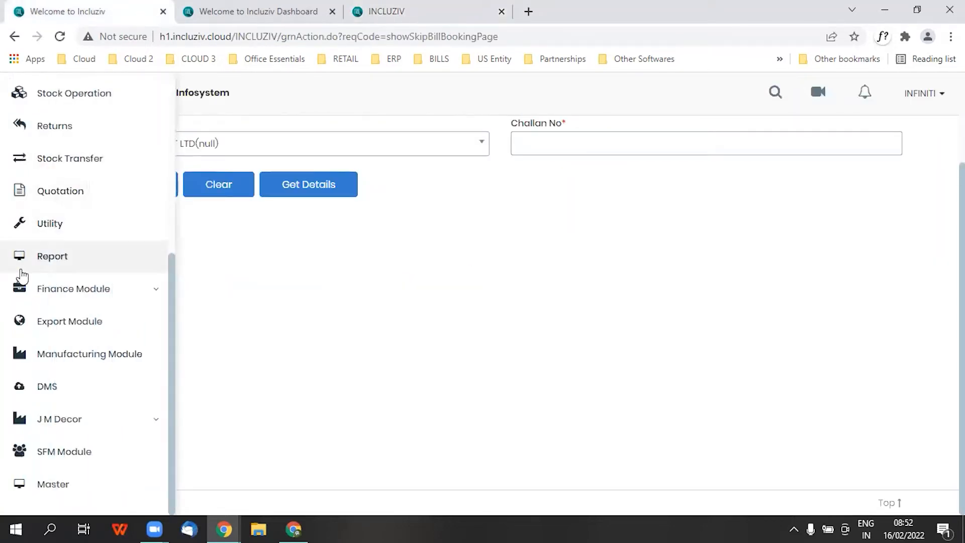
pyautogui.click(59, 485)
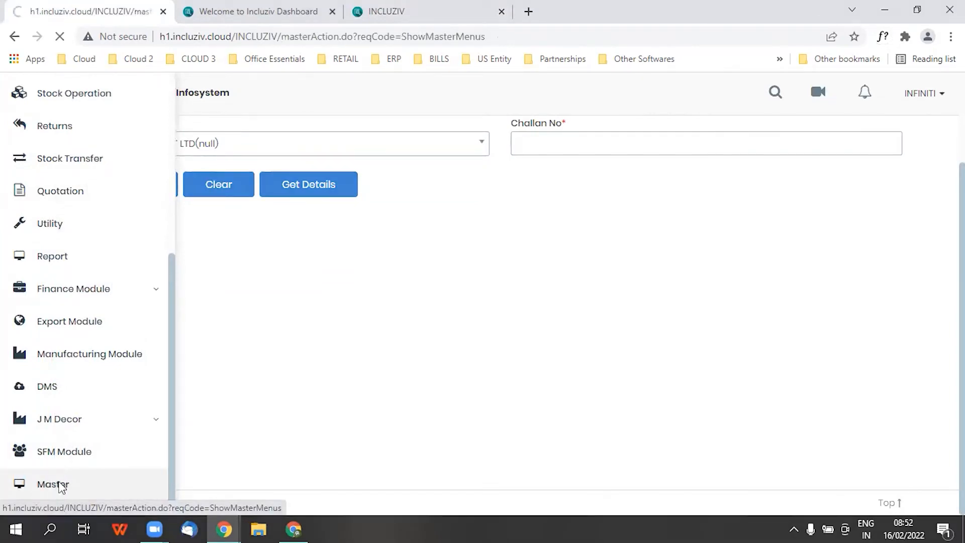
pyautogui.scroll(-3, 653, 301)
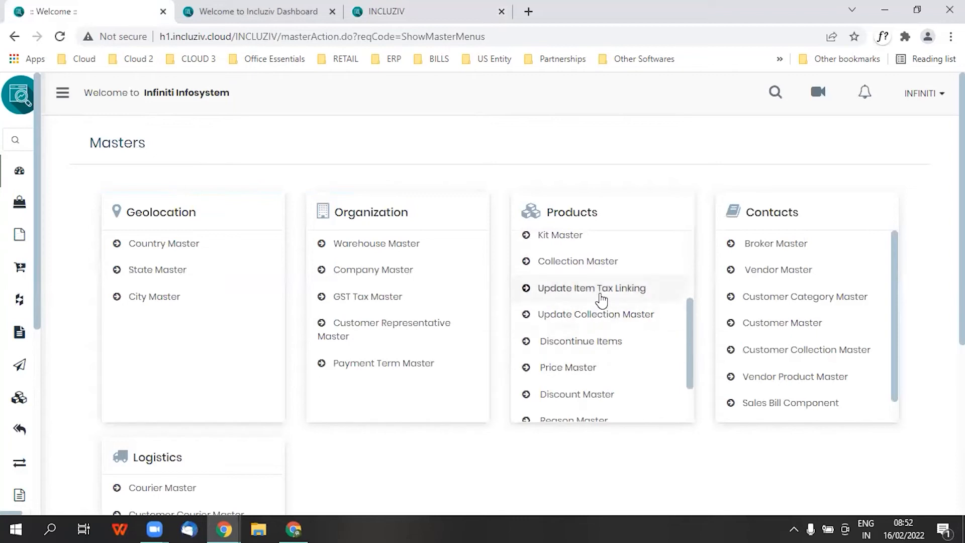
pyautogui.click(602, 297)
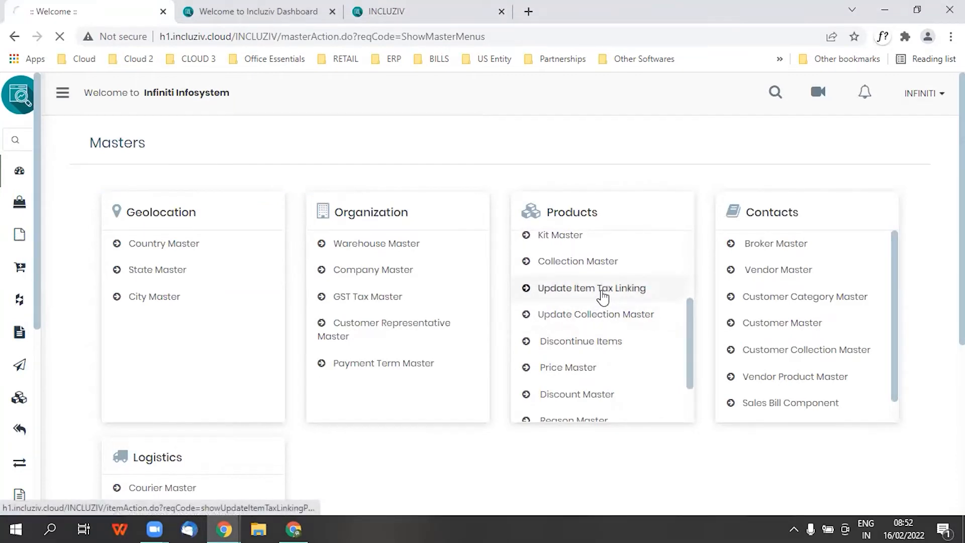
# Set the tax linking criteria to DEFAULT WAREHOUSE, tax type PURCHASE and tax PURCHASE GST 12%.
pyautogui.click(187, 258)
pyautogui.click(163, 331)
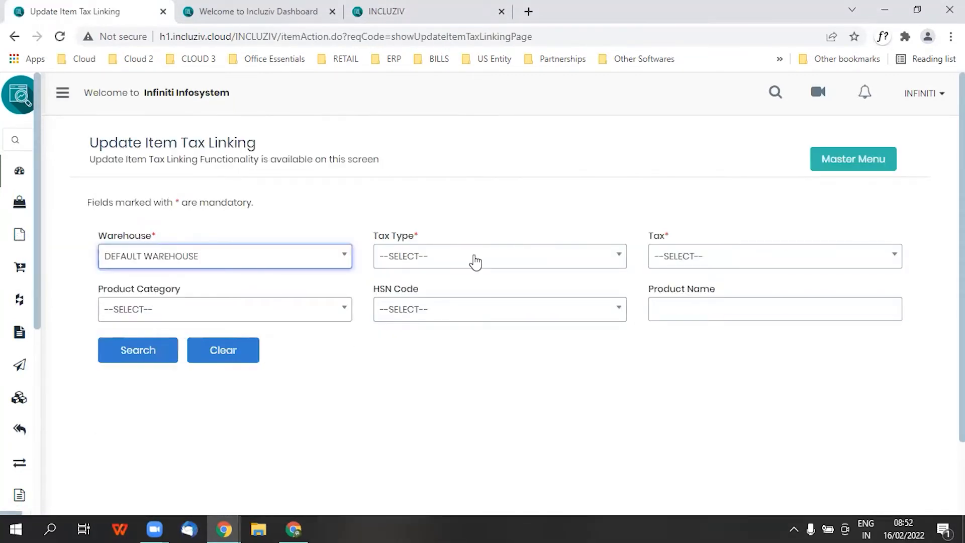
pyautogui.click(475, 261)
pyautogui.click(451, 327)
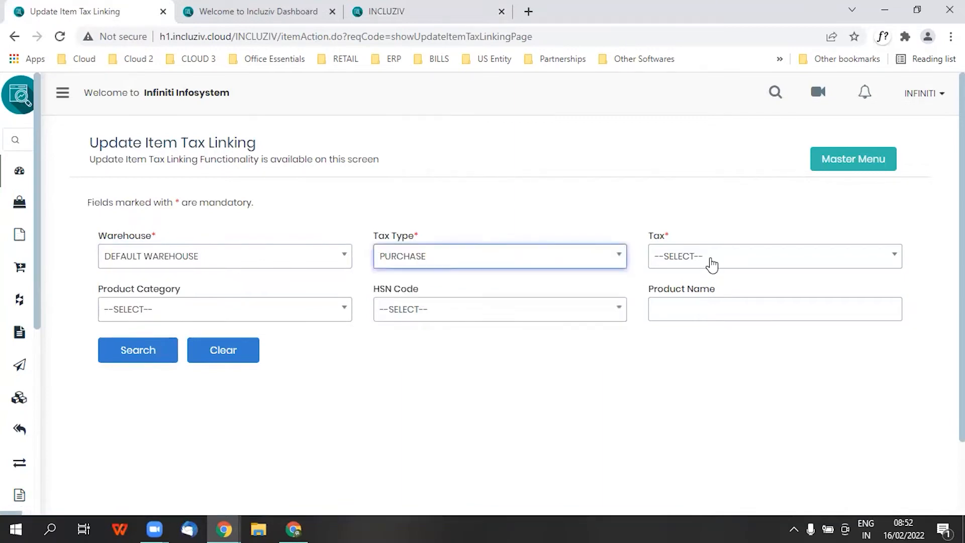
pyautogui.click(710, 262)
pyautogui.click(703, 349)
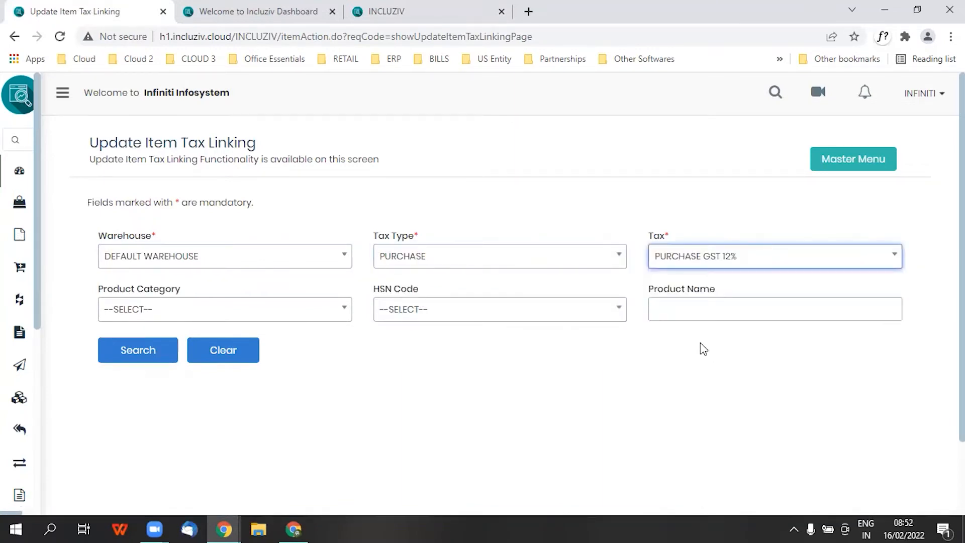
pyautogui.click(556, 317)
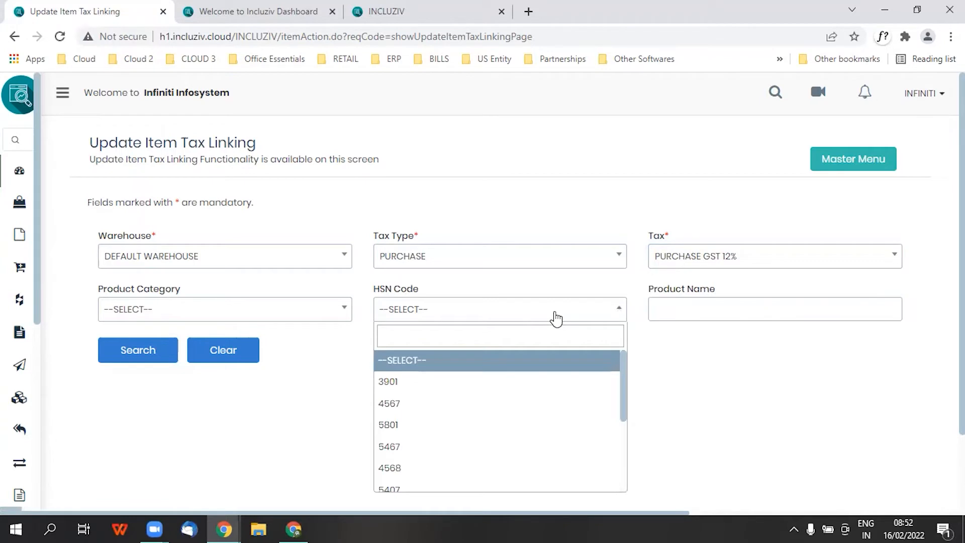
pyautogui.click(556, 318)
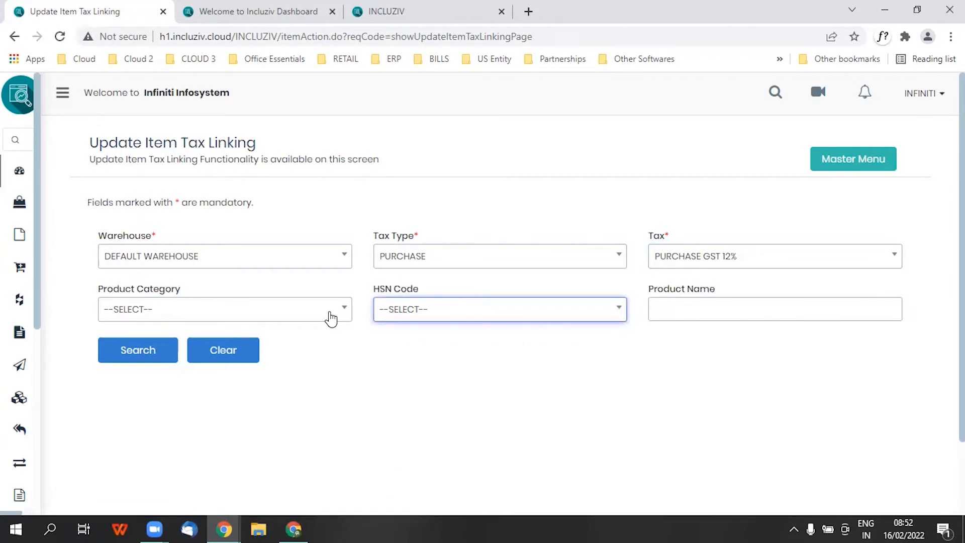
pyautogui.click(681, 307)
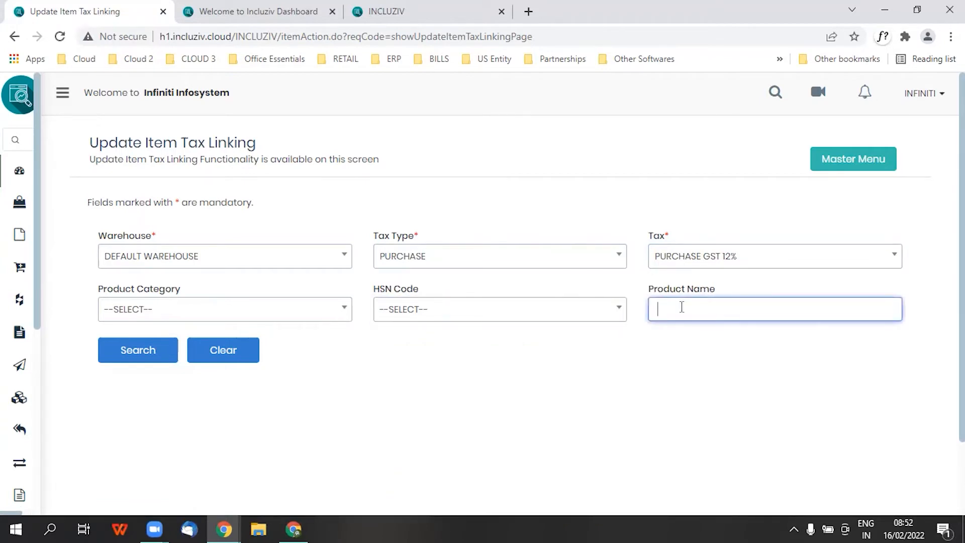
pyautogui.write('AROM')
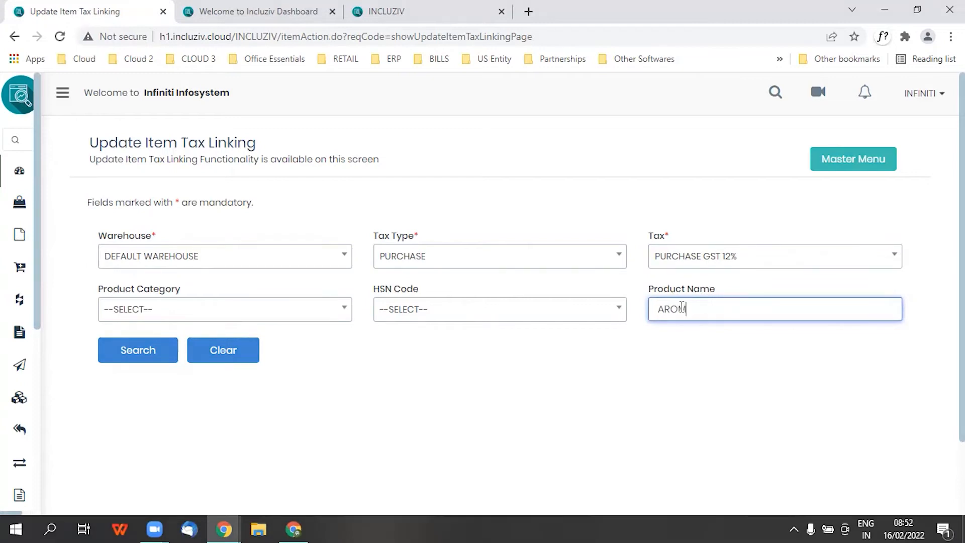
pyautogui.press('BackSpace')
pyautogui.press('BackSpace')
pyautogui.press('BackSpace')
pyautogui.press('BackSpace')
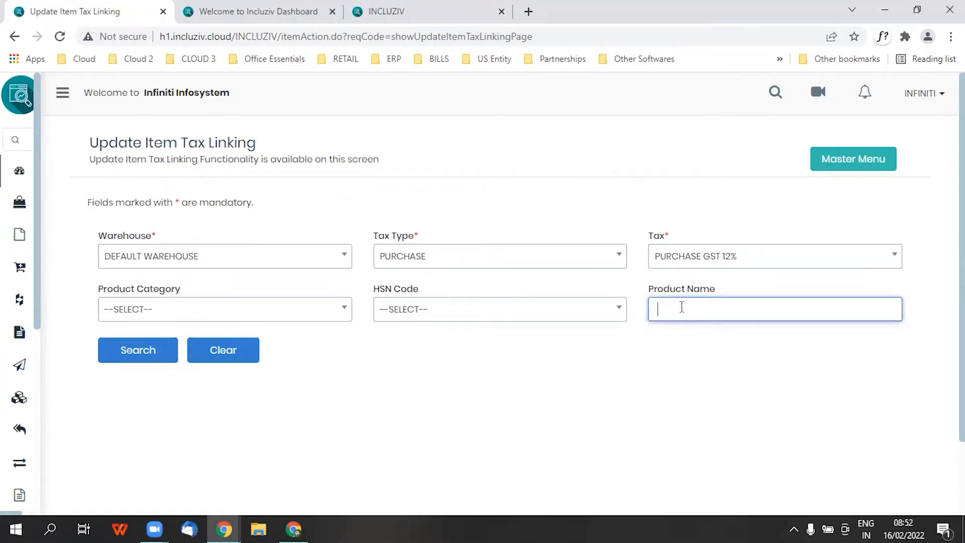
# Search with the set tax criteria, link the unlinked item AROMA 202 to the tax and confirm the update.
pyautogui.click(158, 354)
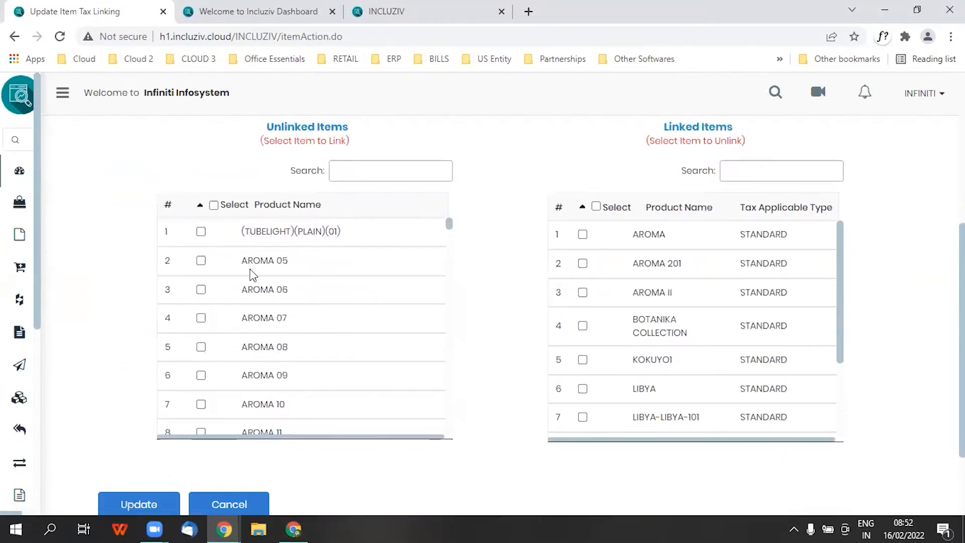
pyautogui.moveTo(448, 428); pyautogui.dragTo(411, 172)
pyautogui.click(412, 173)
pyautogui.write('AROMA 202')
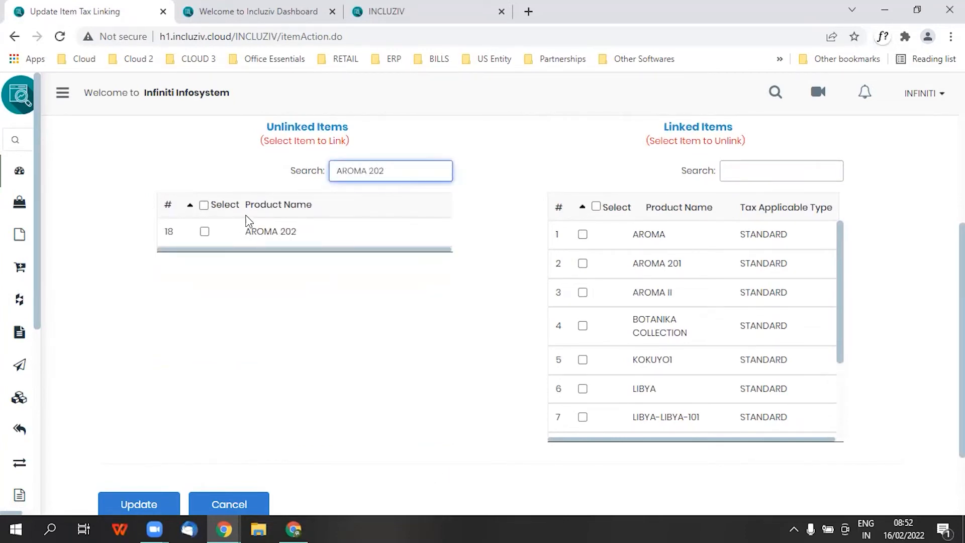
pyautogui.click(205, 232)
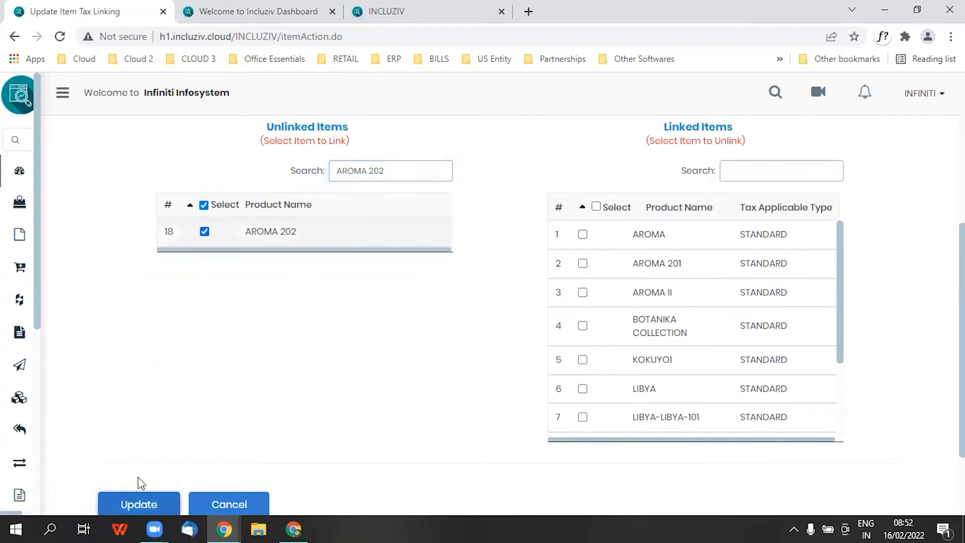
pyautogui.click(140, 500)
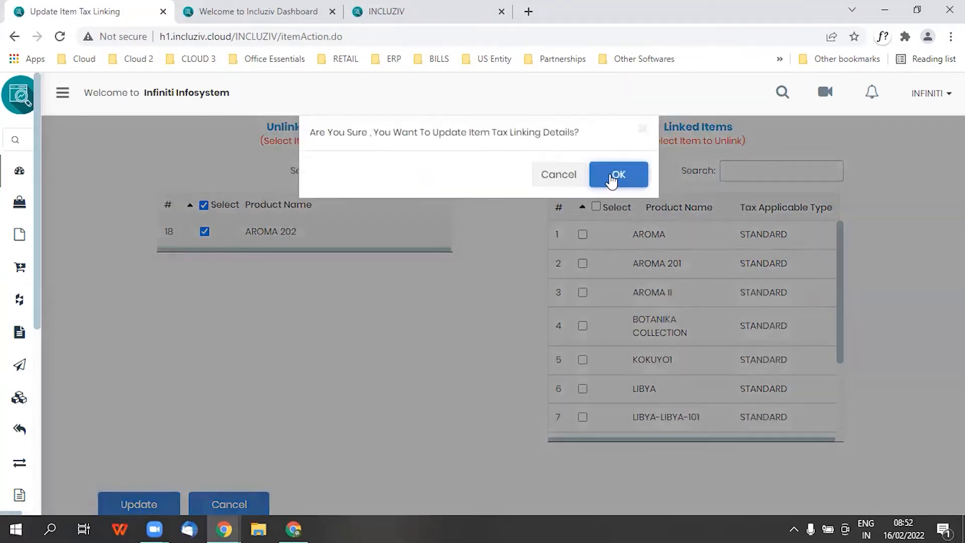
pyautogui.click(612, 178)
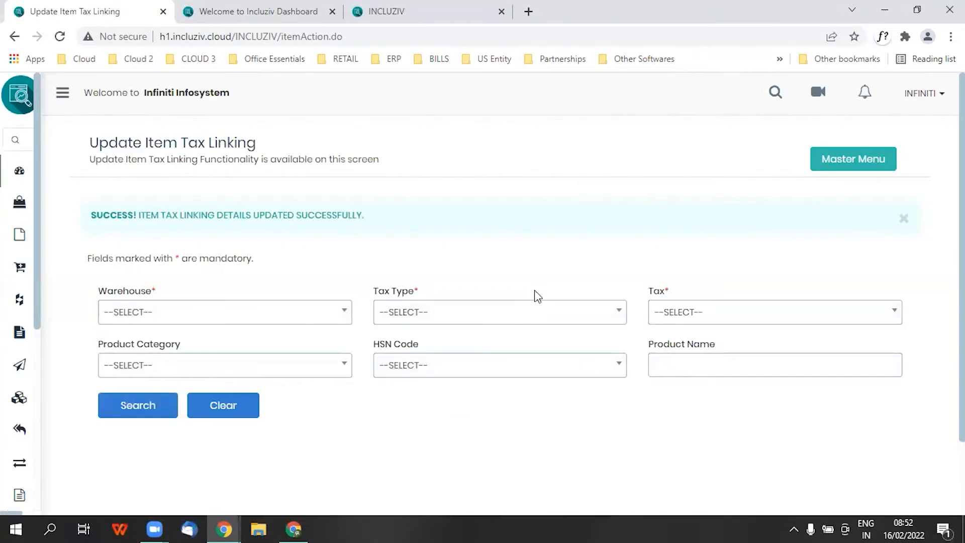
# Return to the GST purchase bill's browser tab, search challan 78897 again and check its issue details.
pyautogui.click(408, 12)
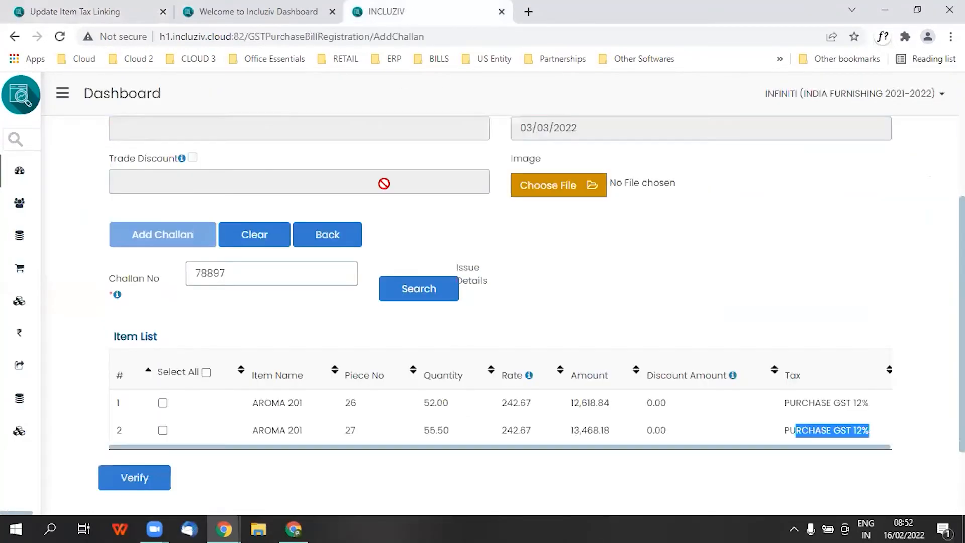
pyautogui.click(408, 290)
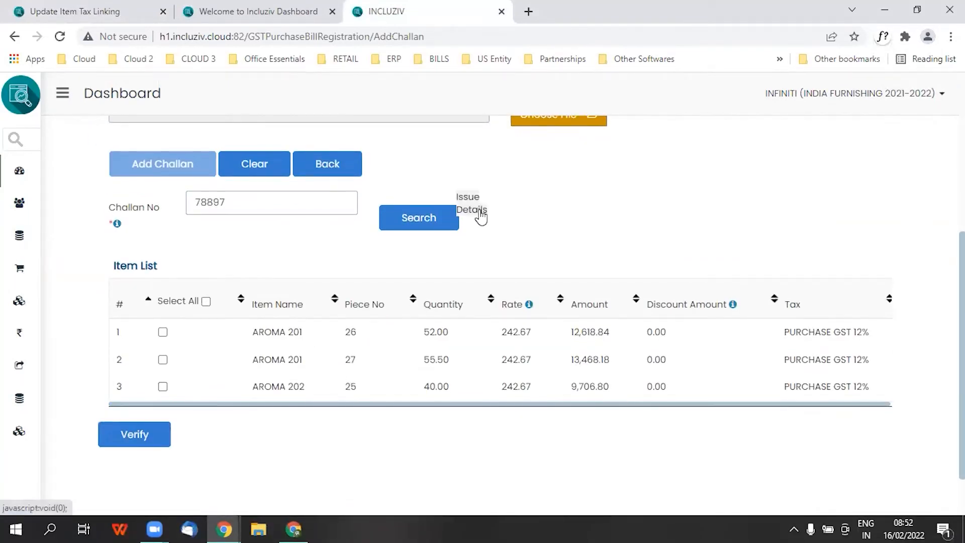
pyautogui.click(480, 211)
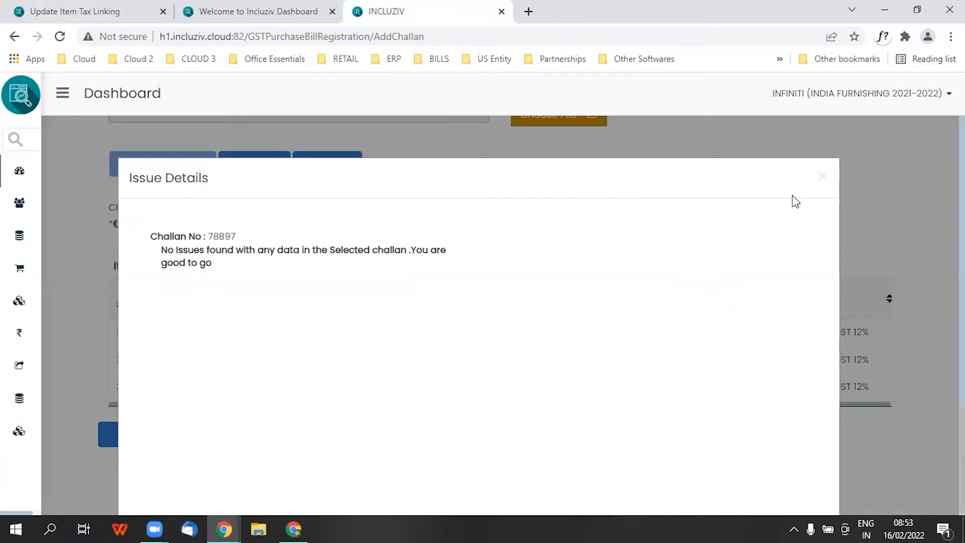
pyautogui.click(822, 178)
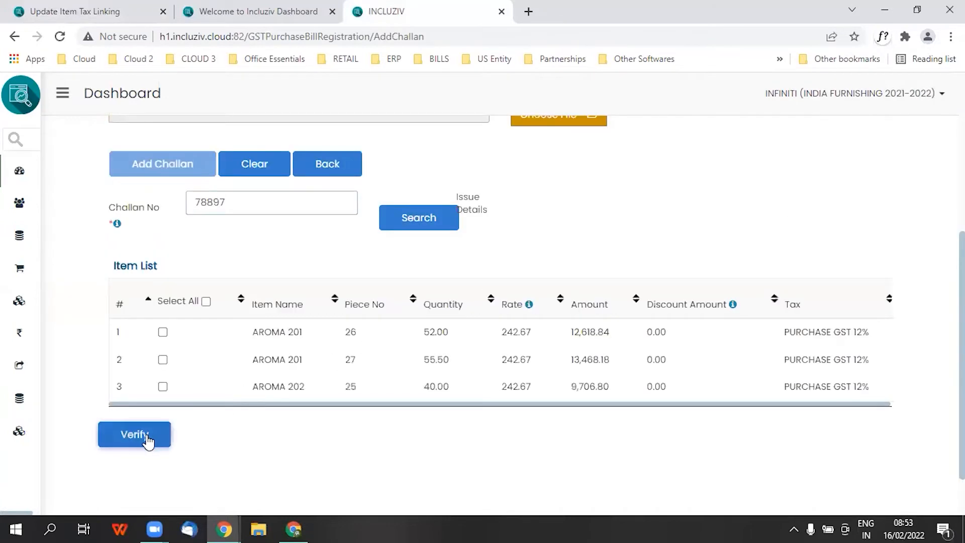
# Select all items of the challan, verify them and proceed to the purchase bill registration.
pyautogui.click(206, 302)
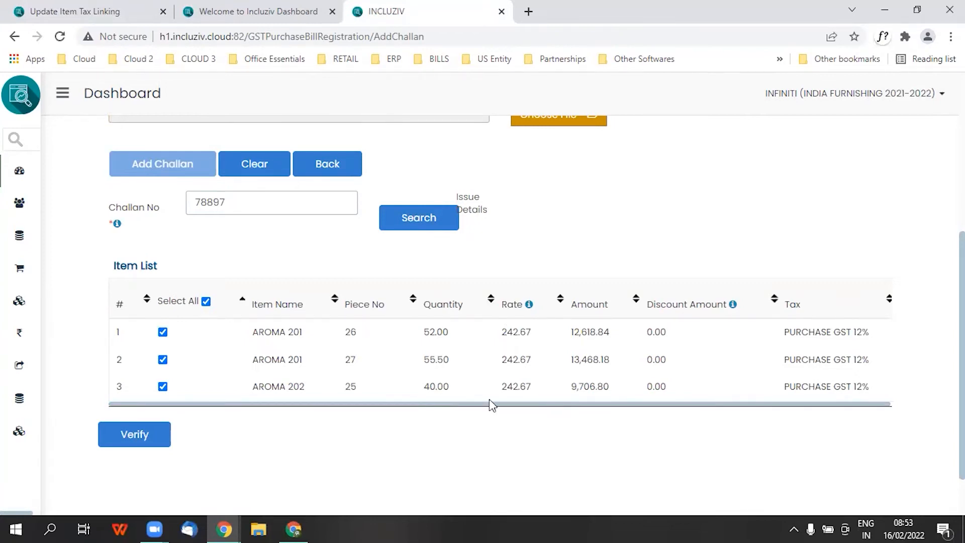
pyautogui.click(132, 436)
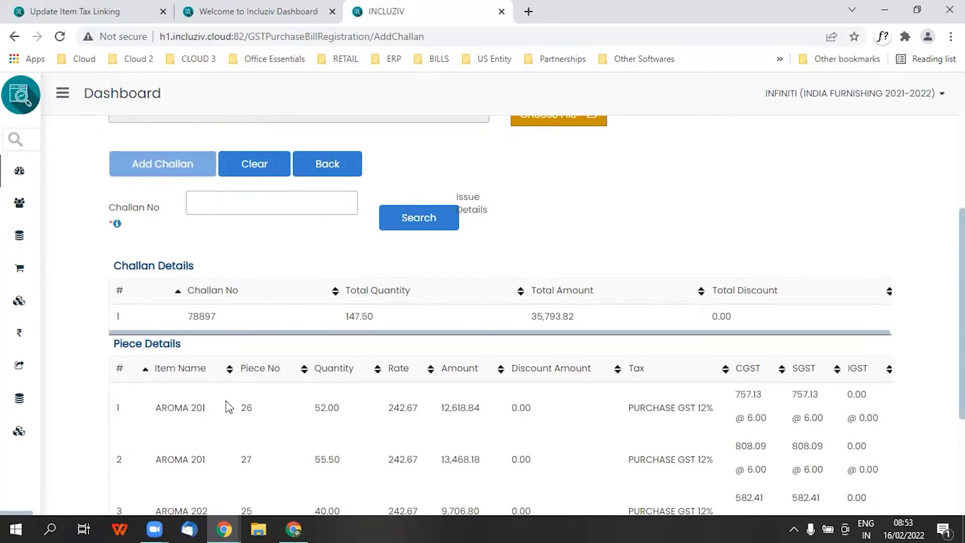
pyautogui.scroll(-4, 226, 402)
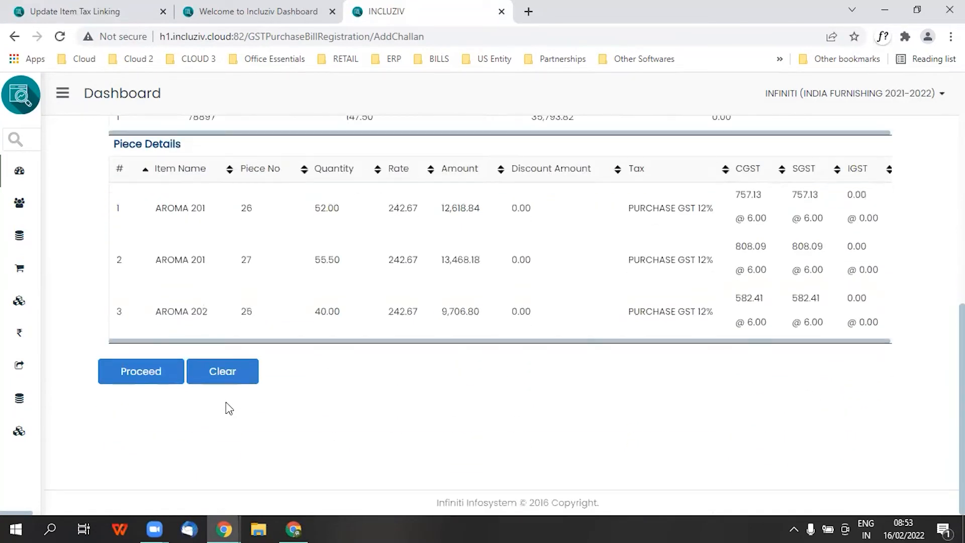
pyautogui.click(131, 371)
# Try the SHORT LENGTH DISCOUNT bill component with an amount of -500, review the bill totals and deselect the component.
pyautogui.scroll(-4, 149, 379)
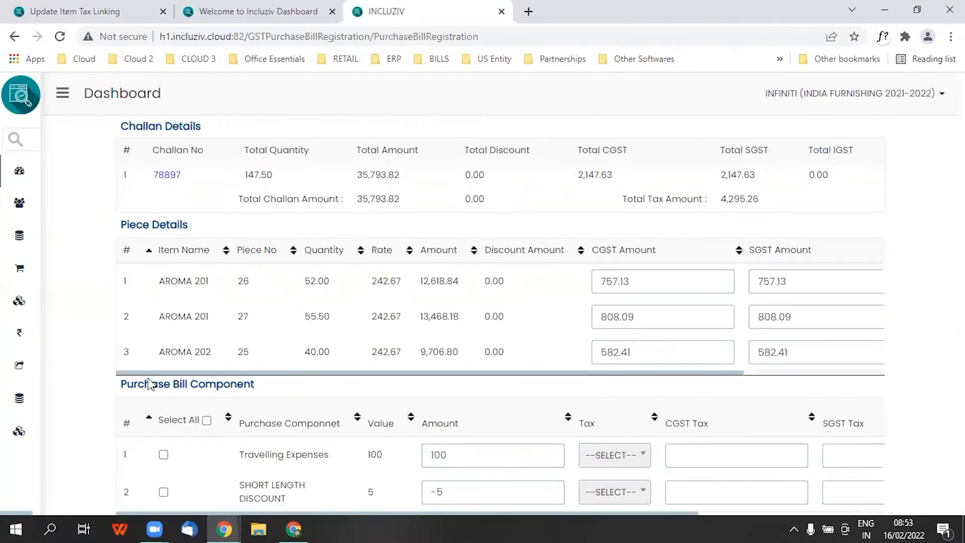
pyautogui.scroll(-3, 148, 379)
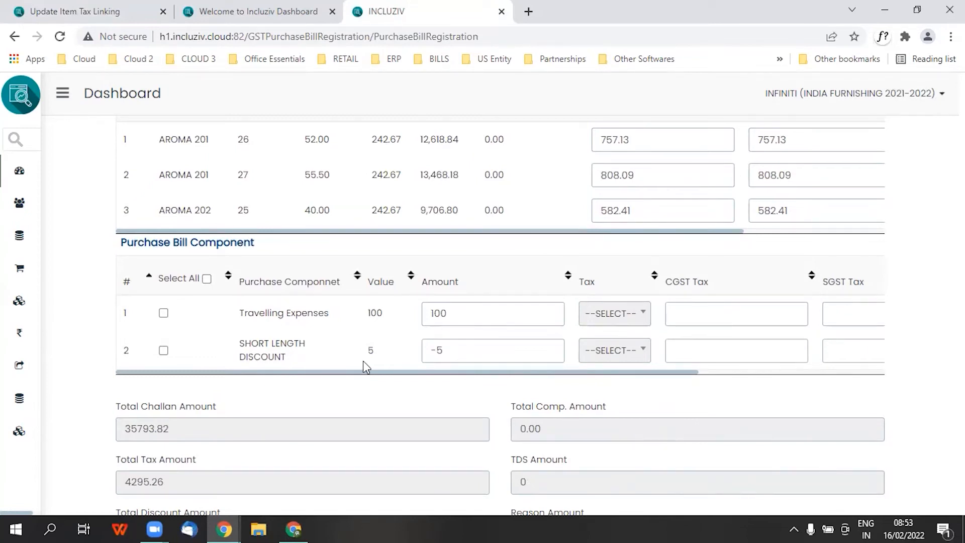
pyautogui.click(163, 350)
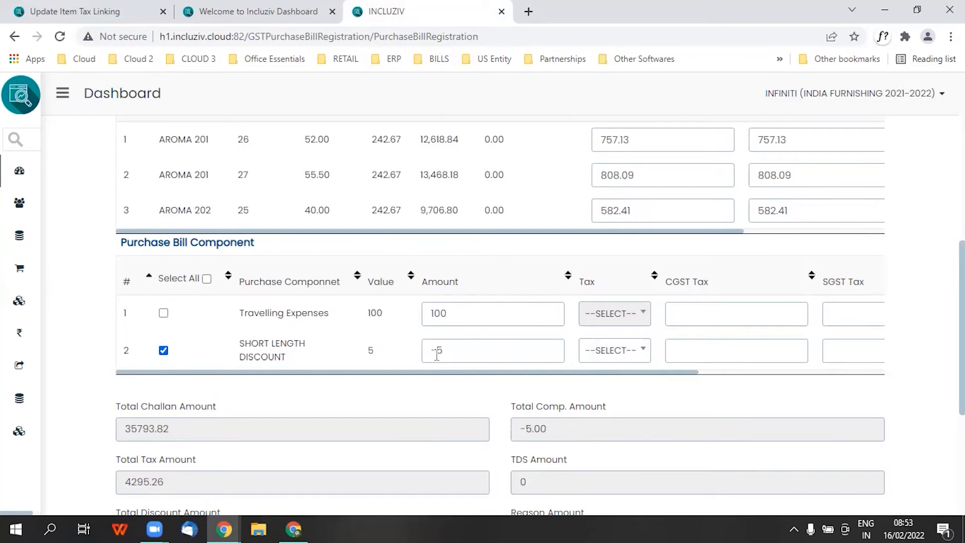
pyautogui.click(469, 349)
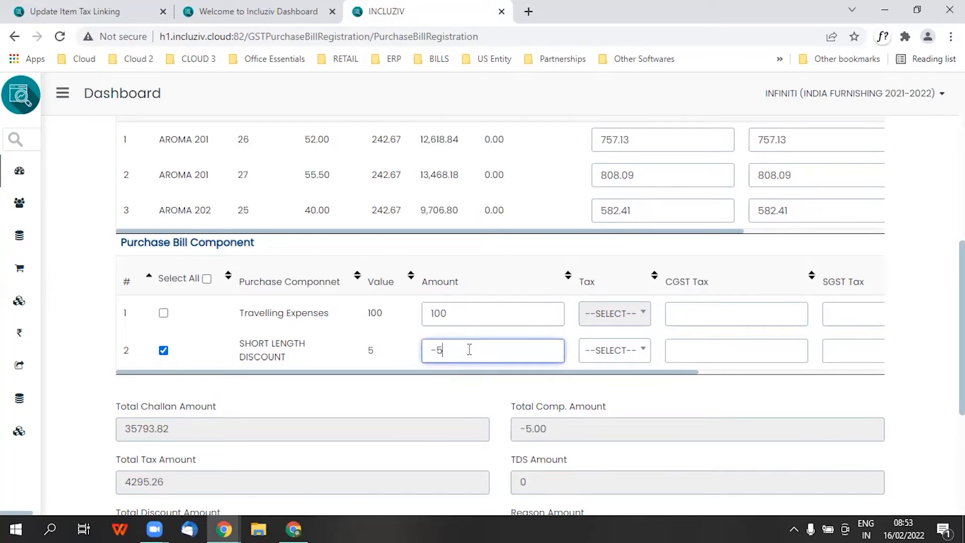
pyautogui.write('00')
pyautogui.click(435, 405)
pyautogui.scroll(-1, 435, 405)
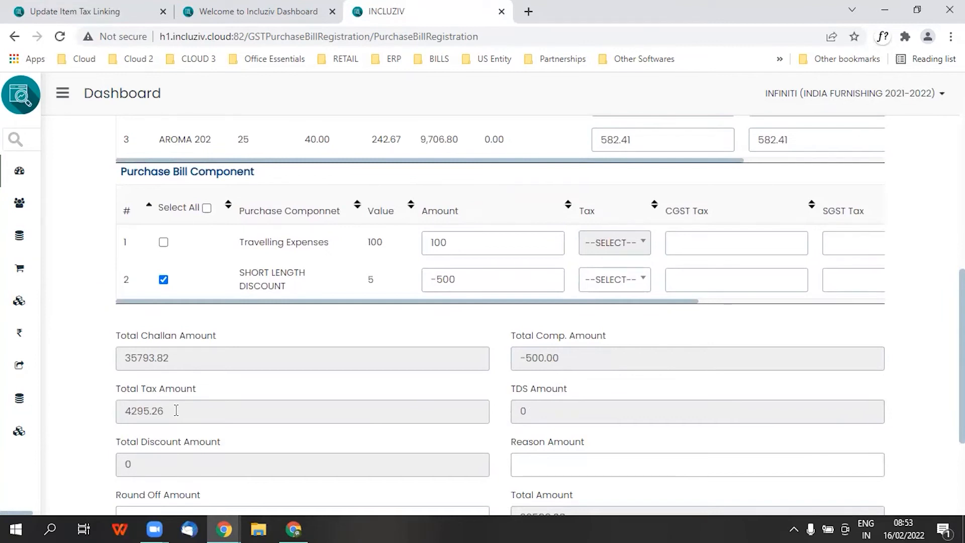
pyautogui.scroll(-3, 178, 411)
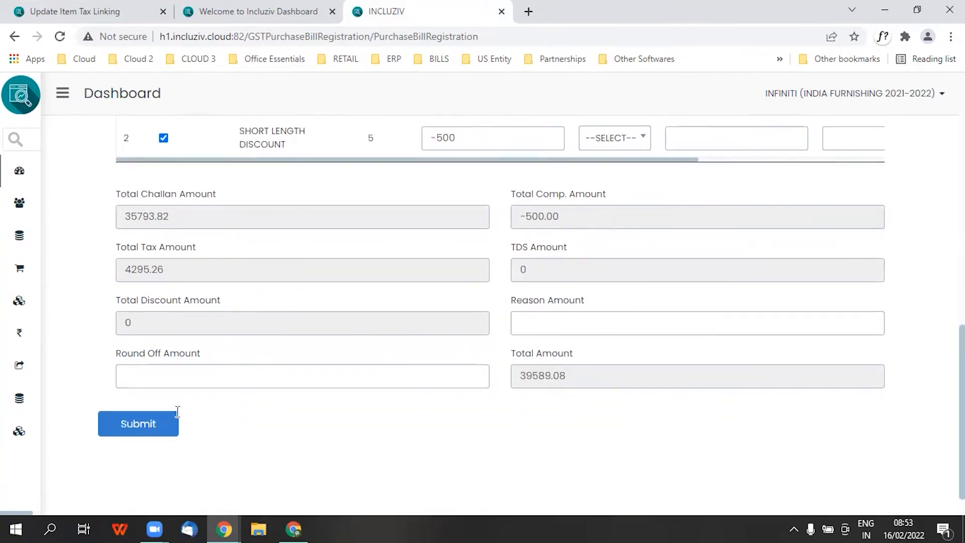
pyautogui.click(477, 137)
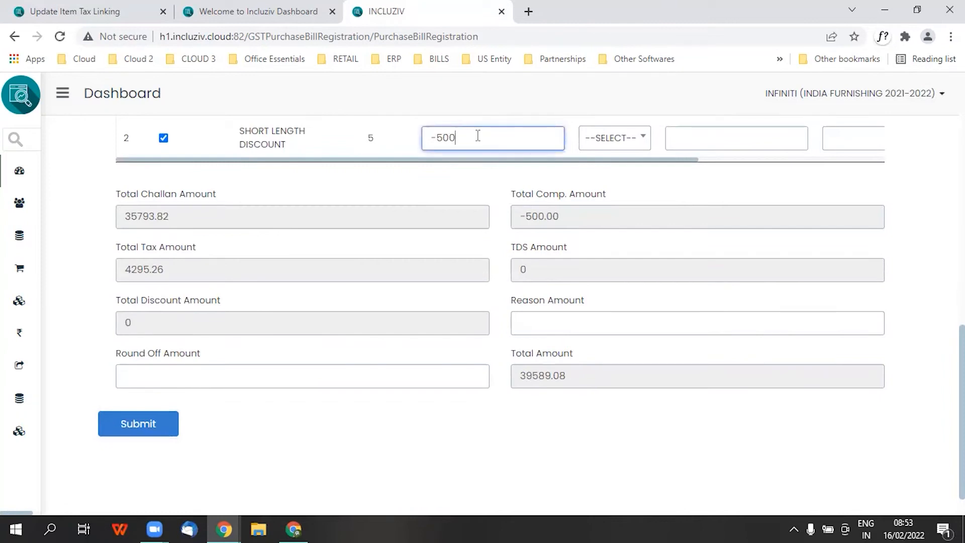
pyautogui.click(163, 138)
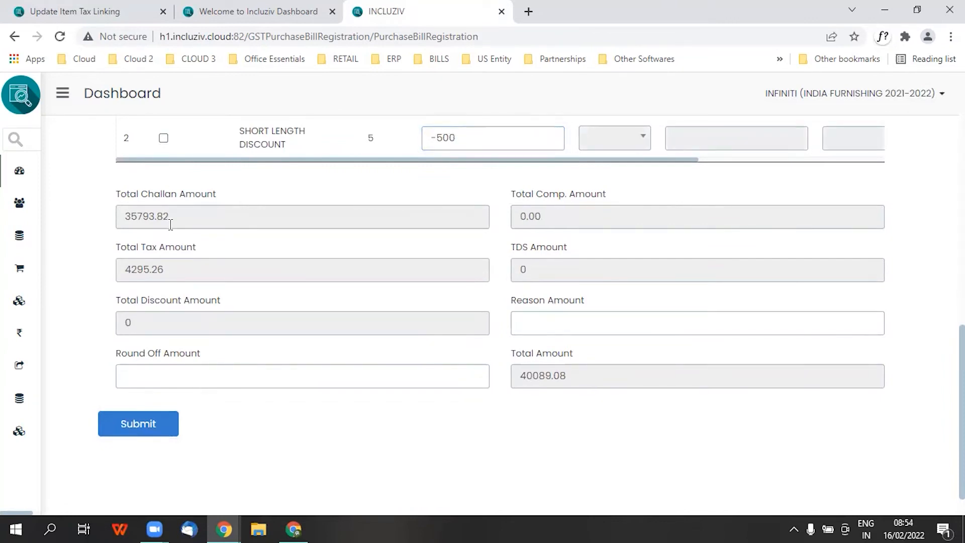
# Set the round off amount to -0.08 and submit the purchase bill.
pyautogui.click(198, 380)
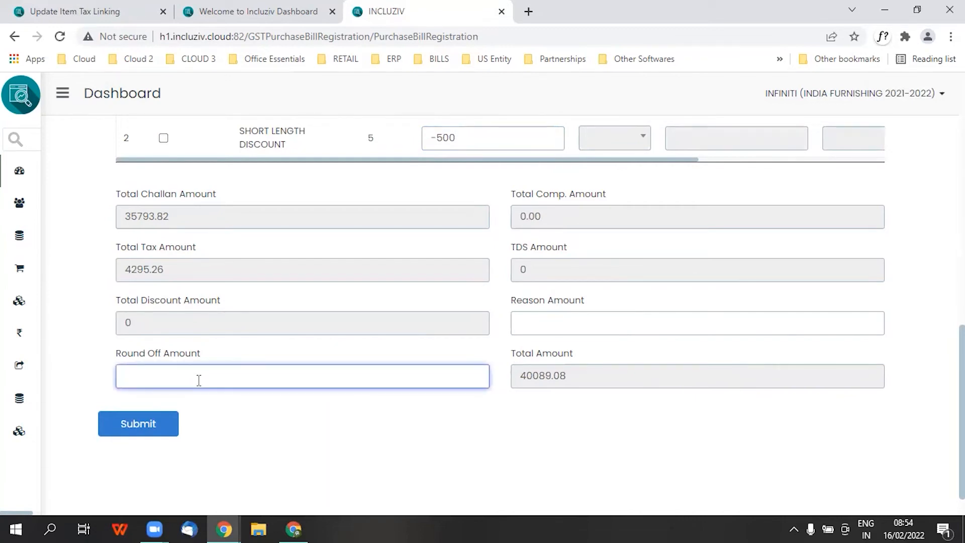
pyautogui.write('-0.08')
pyautogui.click(302, 450)
pyautogui.click(140, 436)
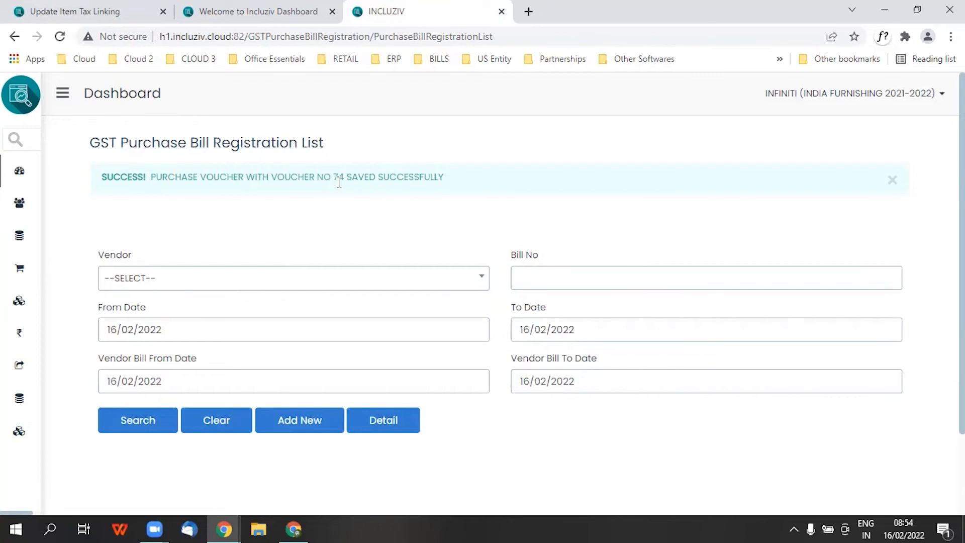
# Open the purchase voucher list, clear its filters, search for voucher number 74 and open the voucher found.
pyautogui.moveTo(7, 325)
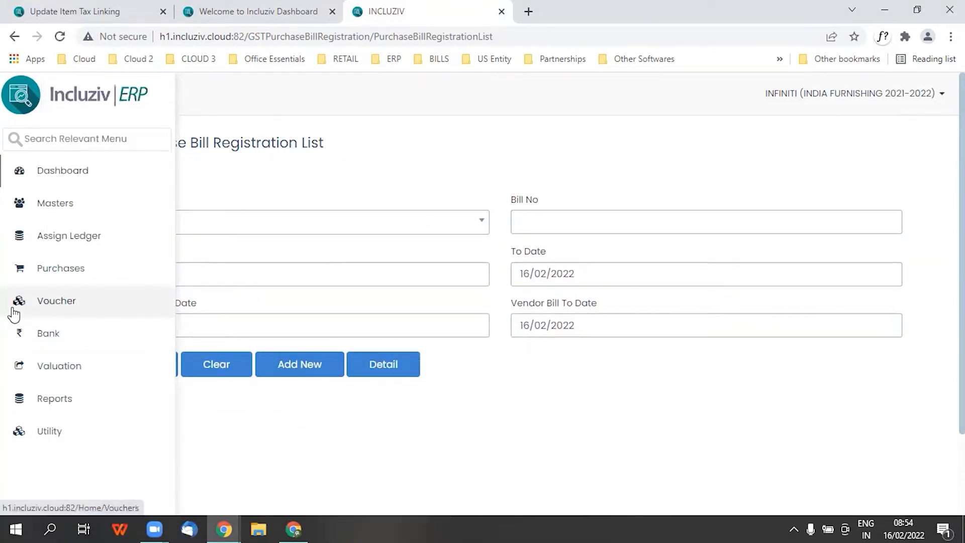
pyautogui.click(13, 311)
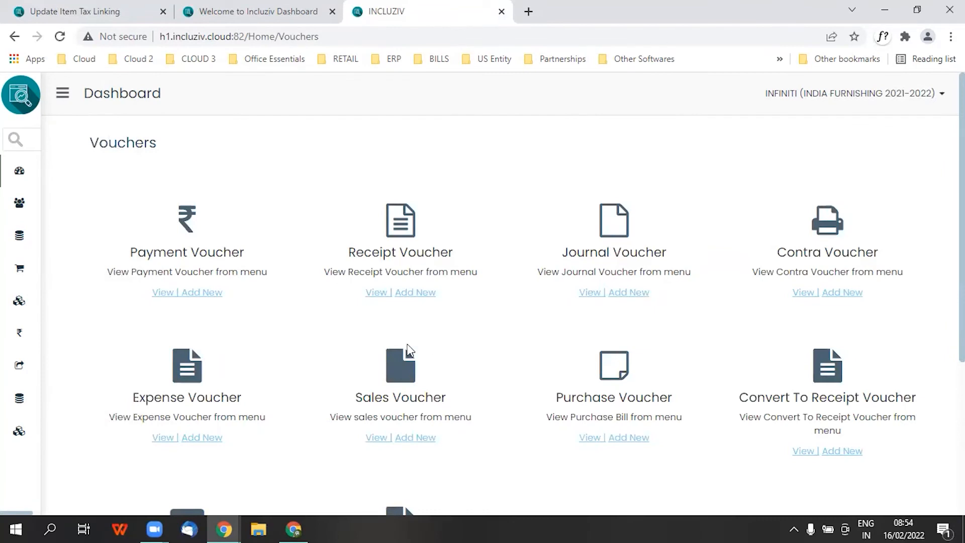
pyautogui.click(588, 438)
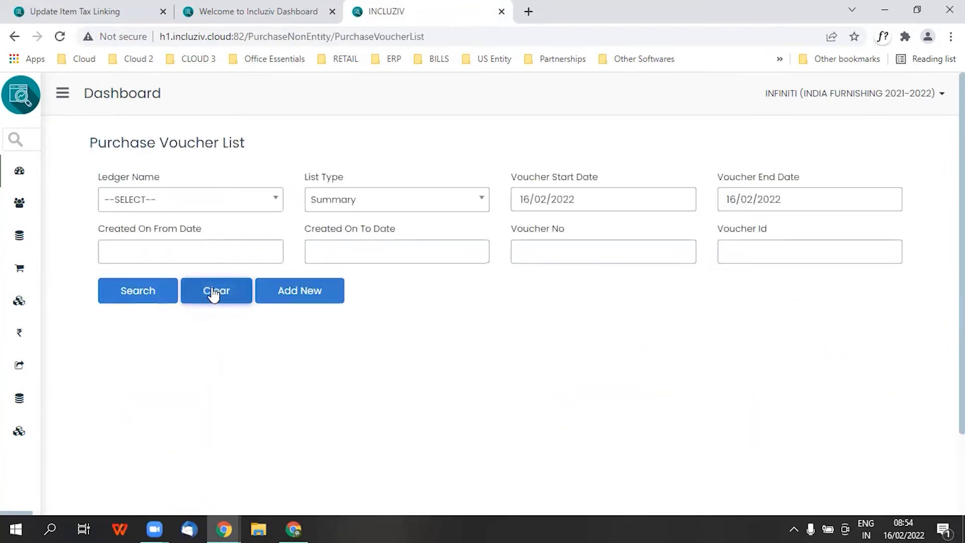
pyautogui.click(212, 291)
pyautogui.click(633, 252)
pyautogui.write('74')
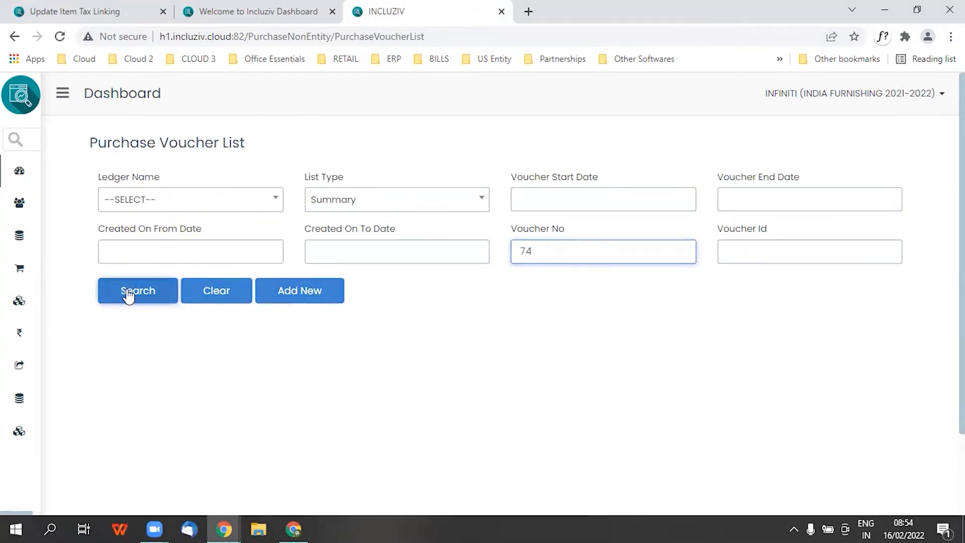
pyautogui.click(128, 294)
pyautogui.scroll(-3, 246, 351)
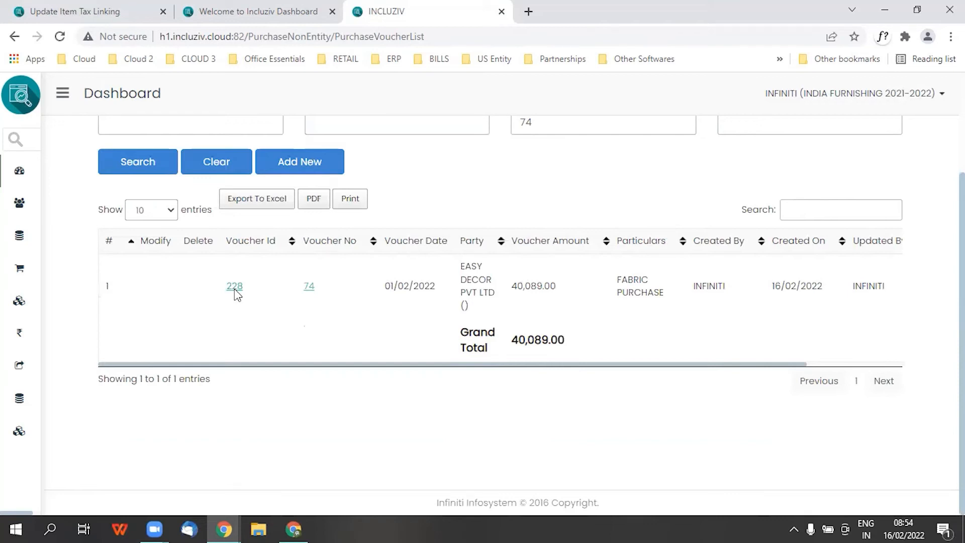
pyautogui.click(234, 286)
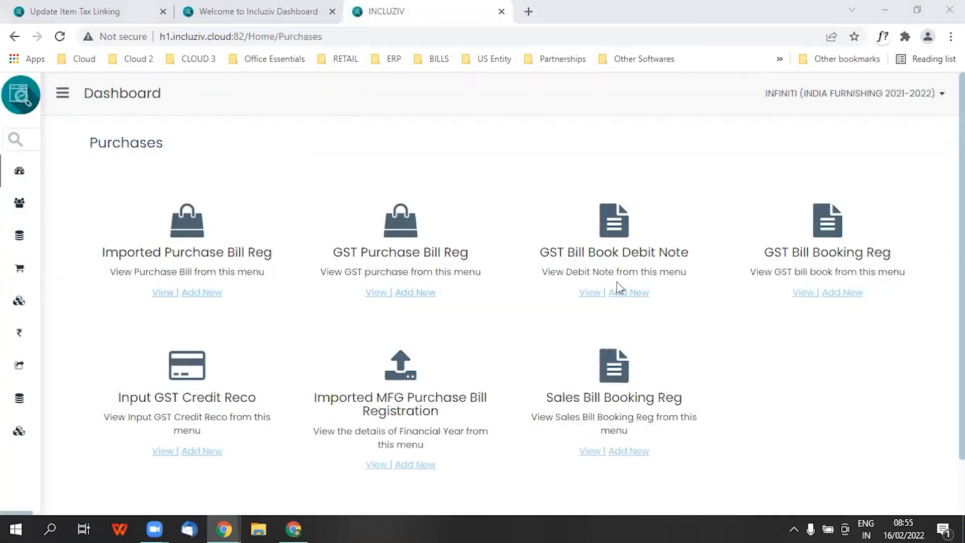
# Start a new imported purchase bill for vendor AKARCA DIS TICARET LTD. STI.-EURO with bill number 30B.
pyautogui.click(201, 292)
pyautogui.click(181, 241)
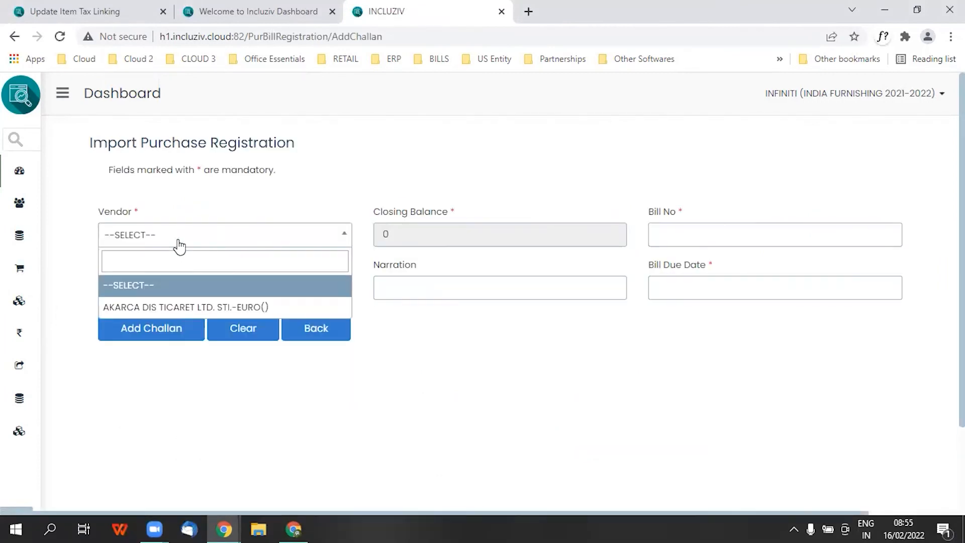
pyautogui.click(197, 307)
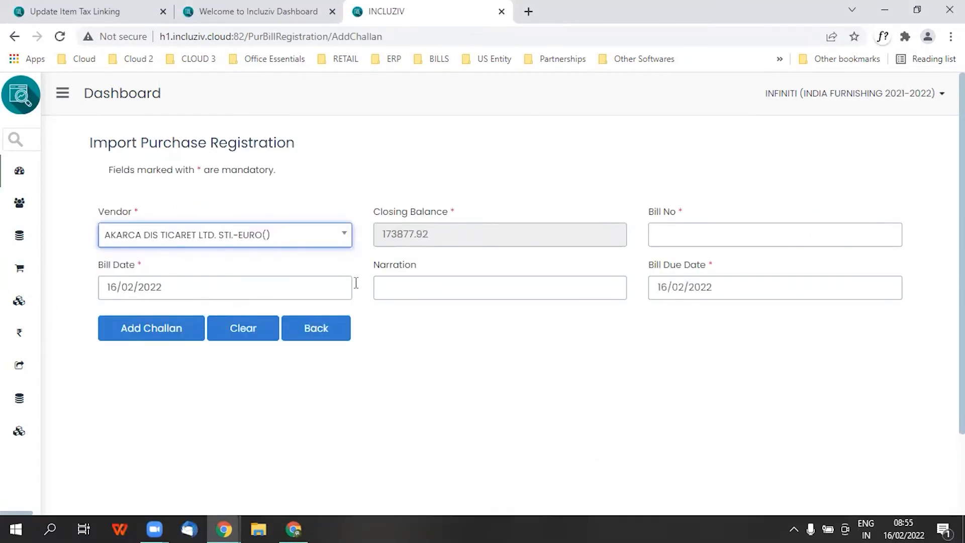
pyautogui.click(665, 237)
pyautogui.write('30B')
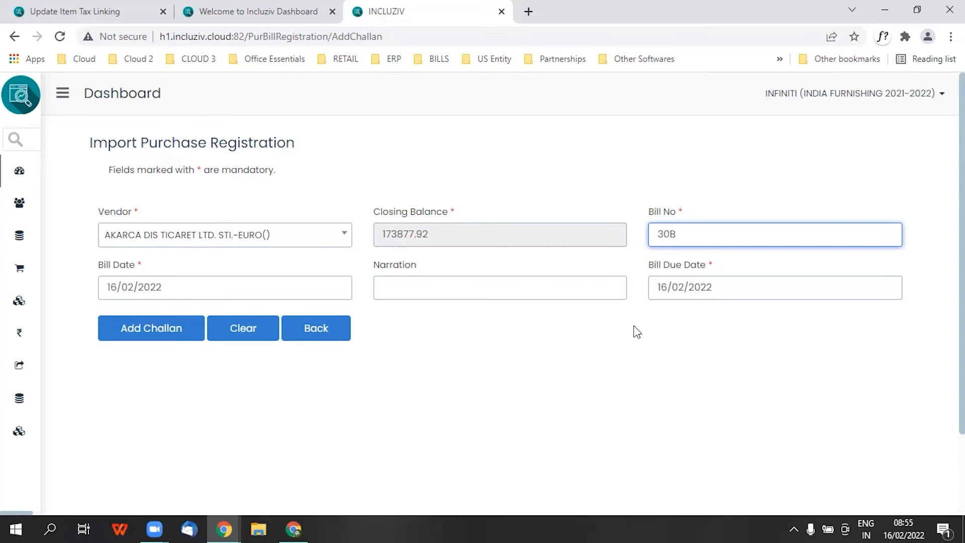
# Add a challan to the import purchase bill and search for challan number 30B.
pyautogui.click(168, 331)
pyautogui.click(209, 371)
pyautogui.write('30')
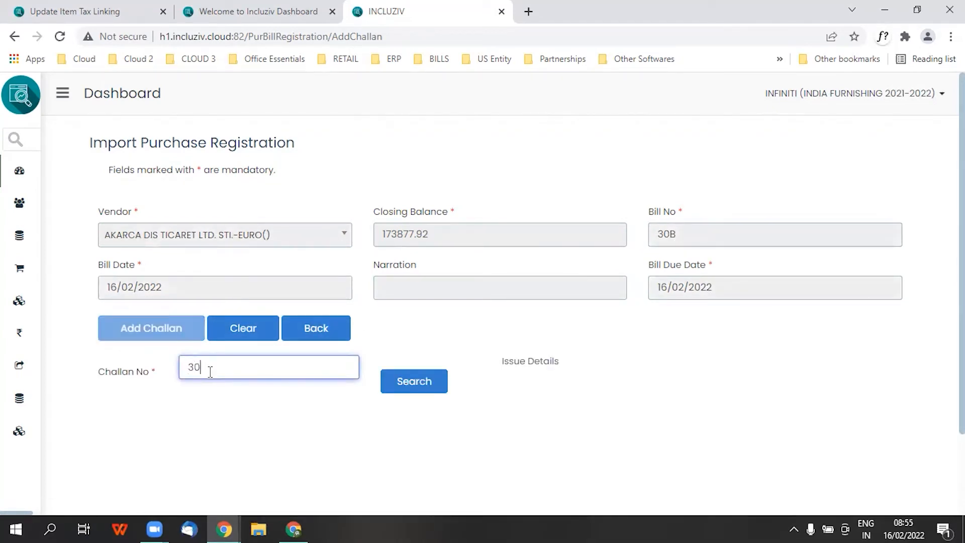
pyautogui.write('B')
pyautogui.click(407, 377)
# Examine the item list of challan 30B and open its issue details.
pyautogui.scroll(-2, 407, 376)
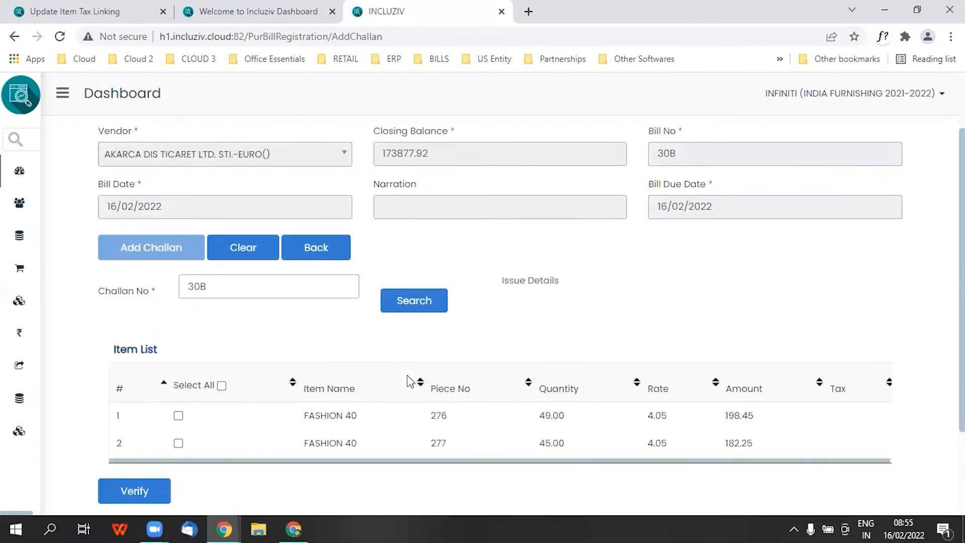
pyautogui.scroll(-2, 410, 382)
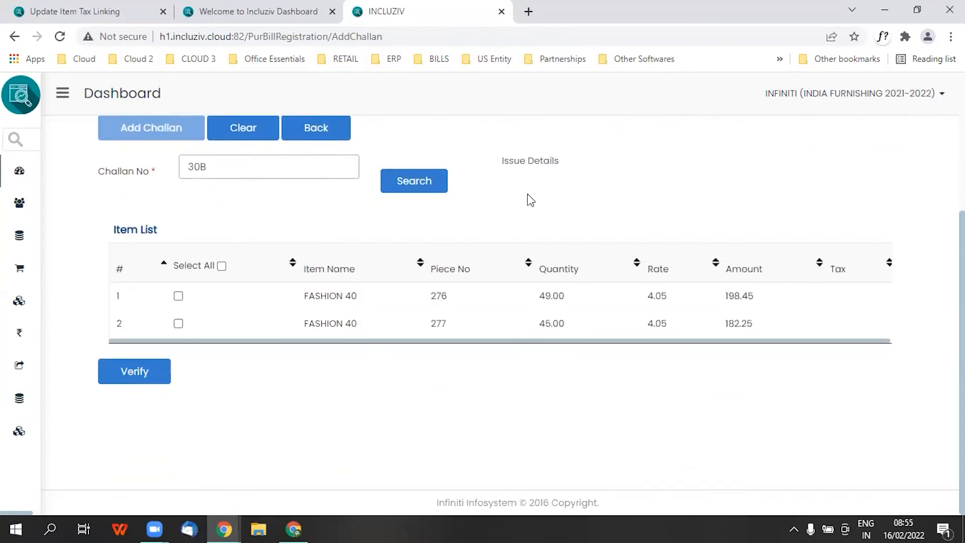
pyautogui.click(533, 171)
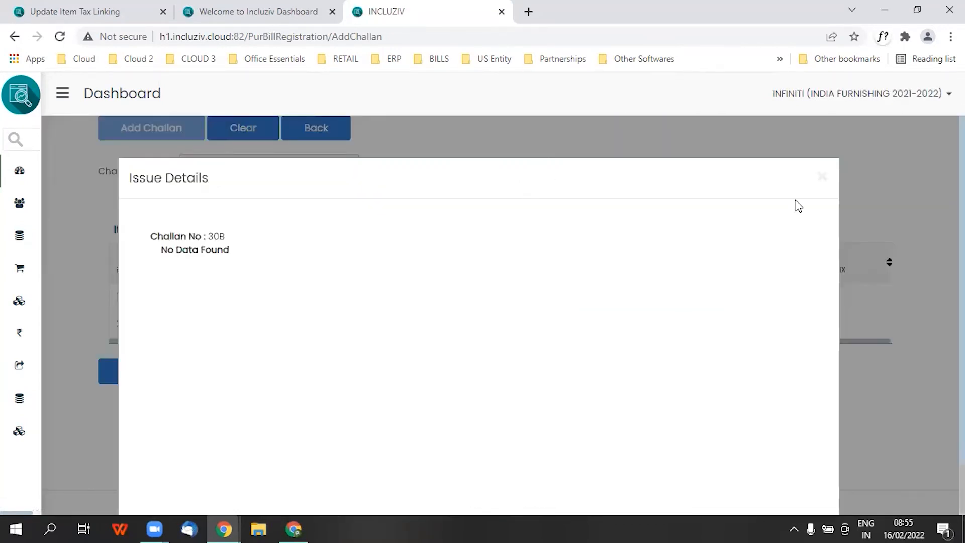
# Close the issue details, verify all items of challan 30B and proceed to the bill's amounts.
pyautogui.click(821, 181)
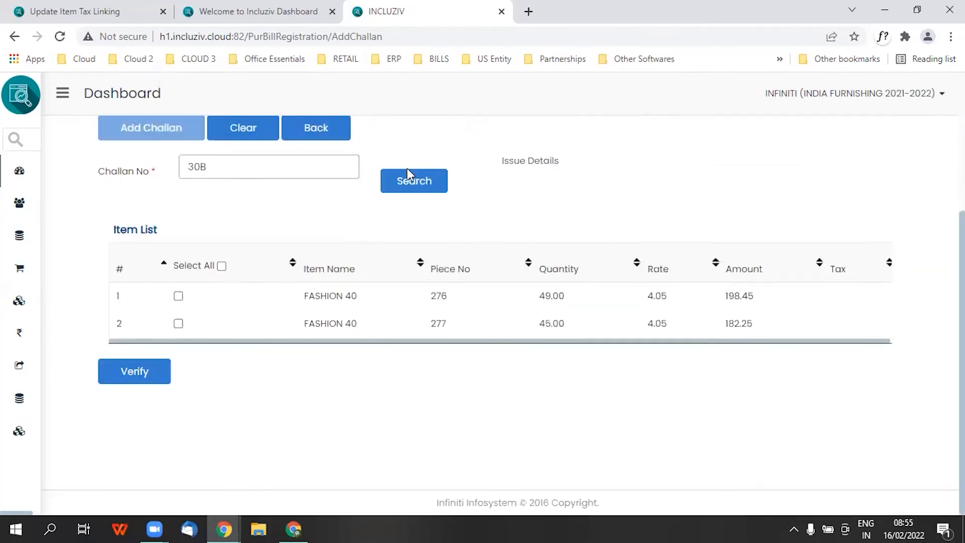
pyautogui.click(221, 266)
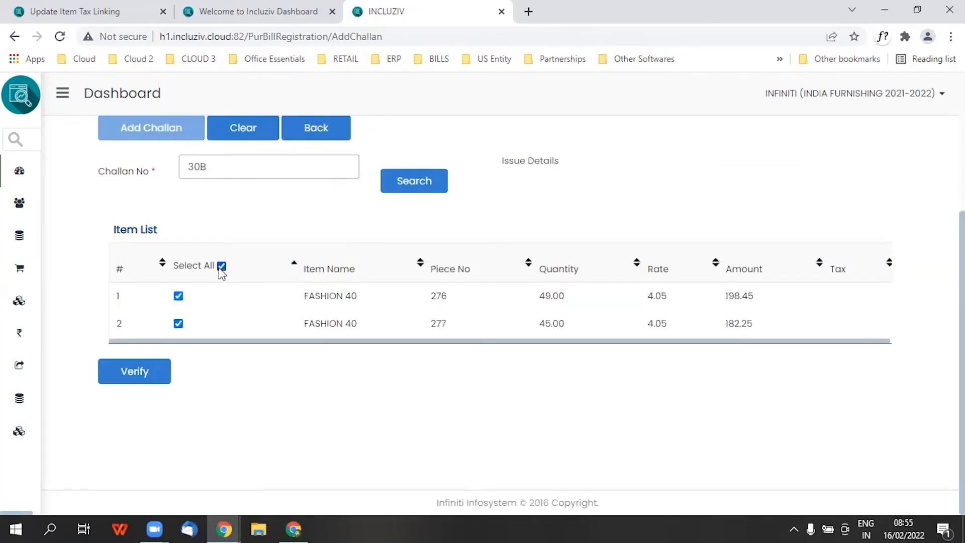
pyautogui.click(135, 372)
pyautogui.scroll(-5, 503, 271)
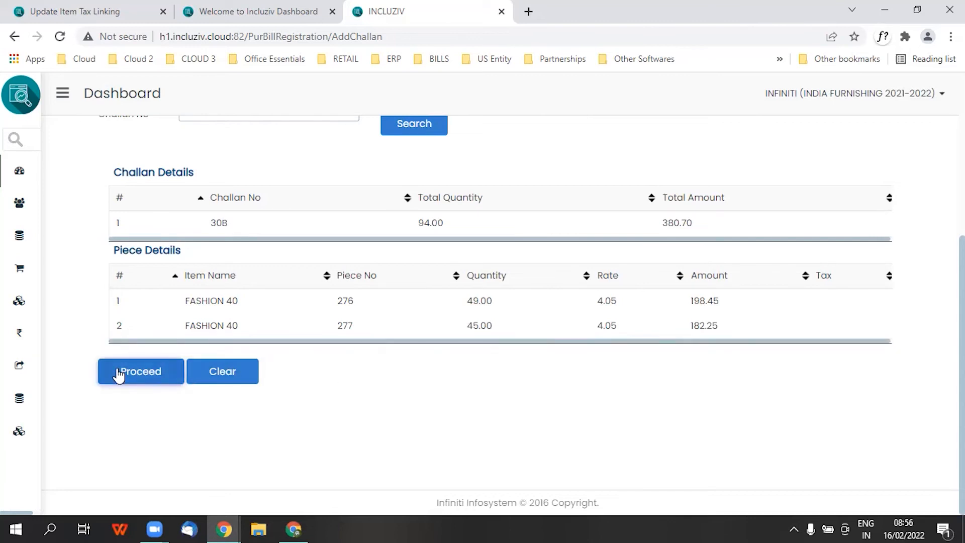
pyautogui.scroll(3, 252, 231)
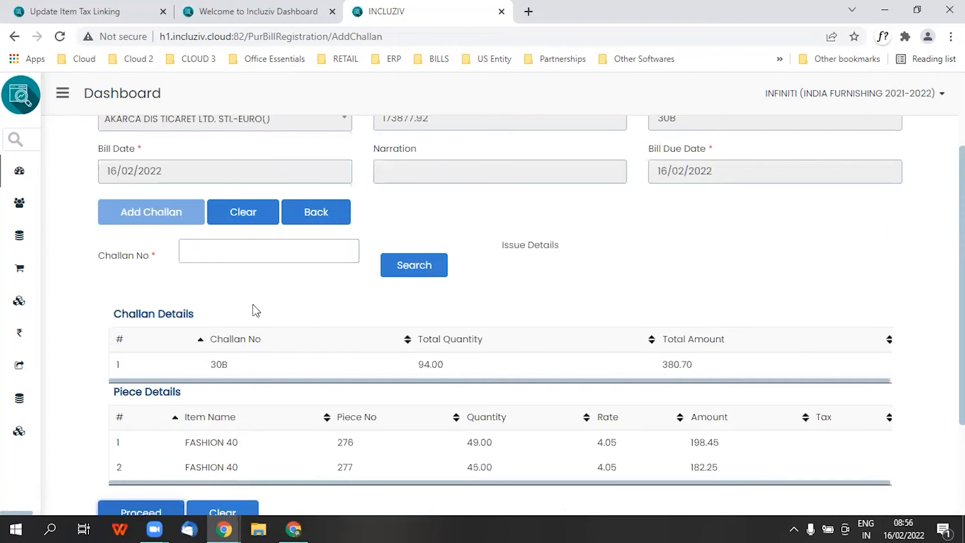
pyautogui.scroll(-3, 256, 310)
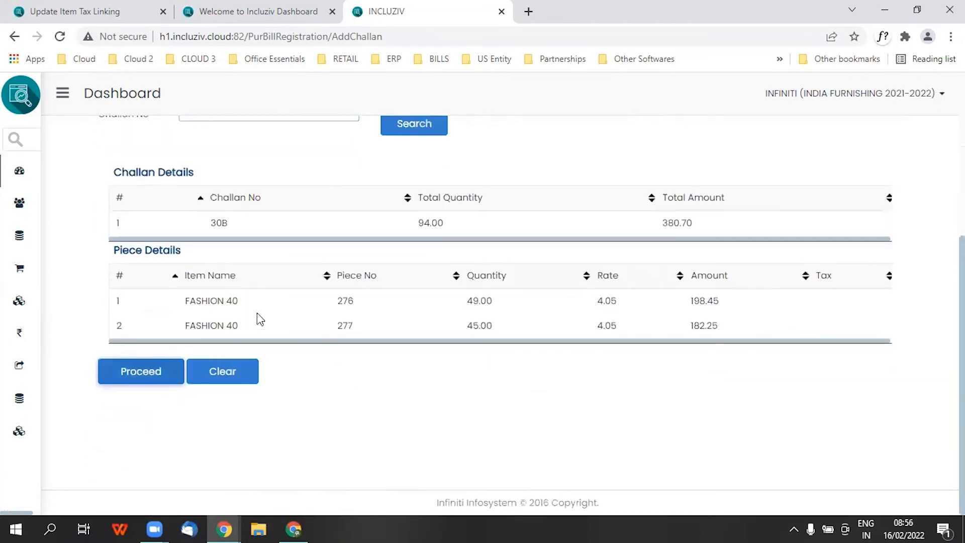
pyautogui.click(152, 364)
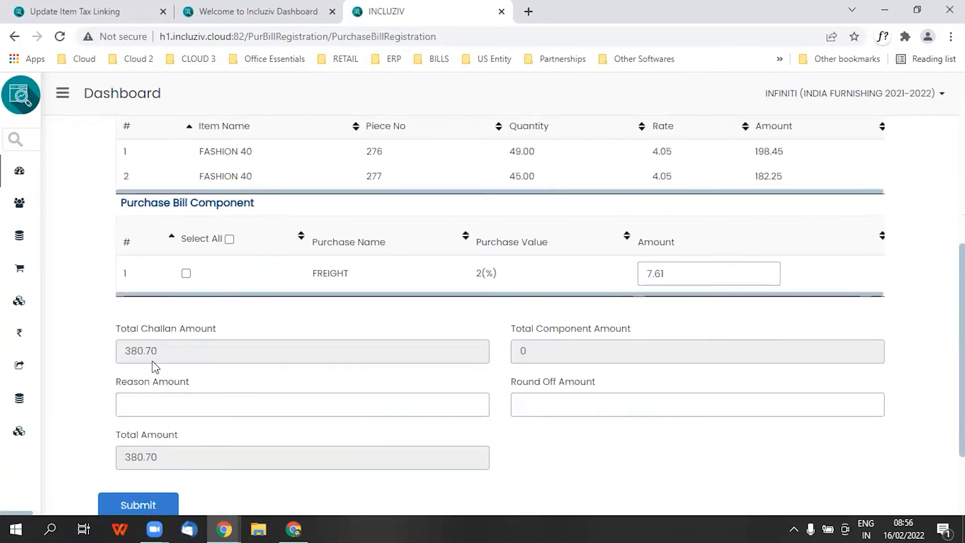
# Include the FREIGHT component with an amount of 8 and submit the import purchase bill.
pyautogui.scroll(3, 153, 366)
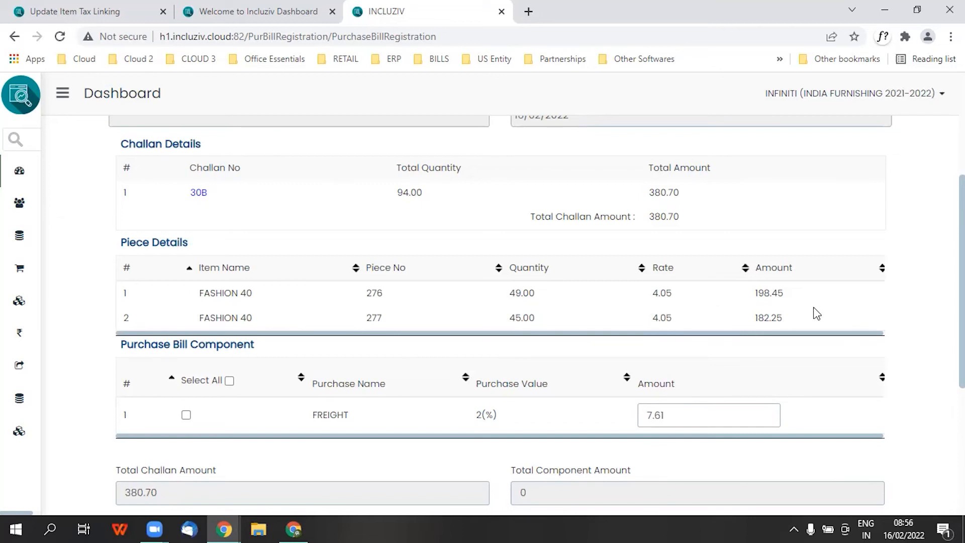
pyautogui.scroll(-2, 528, 365)
pyautogui.scroll(-1, 528, 366)
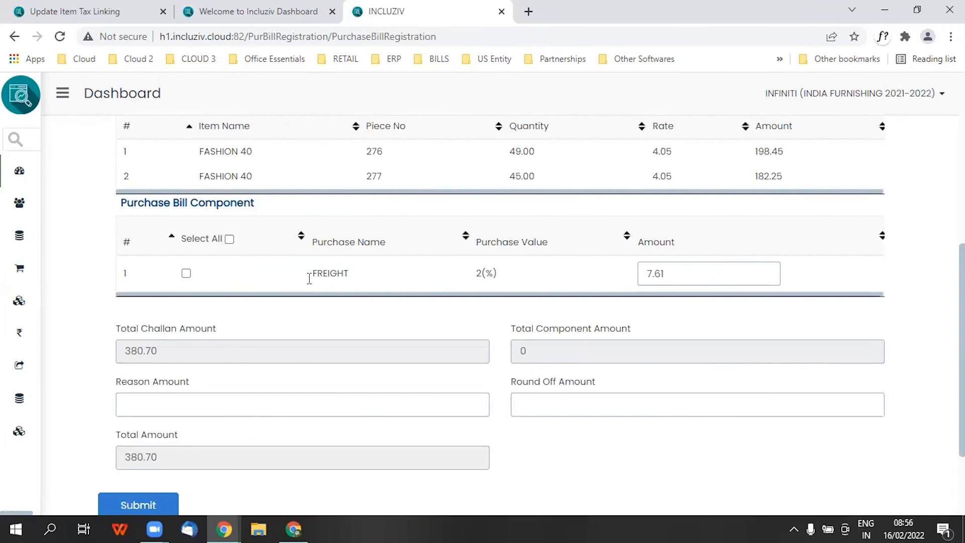
pyautogui.click(186, 273)
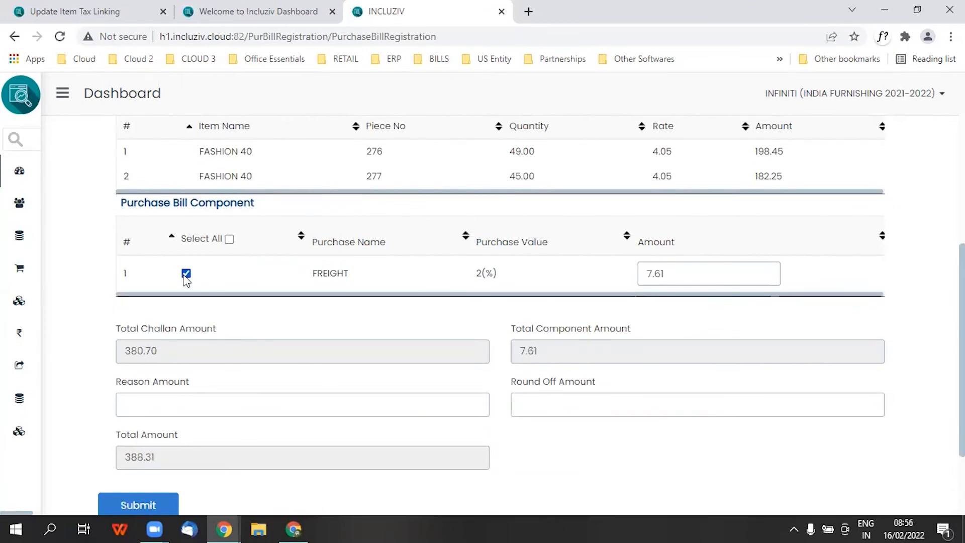
pyautogui.moveTo(685, 272); pyautogui.dragTo(583, 301)
pyautogui.write('8')
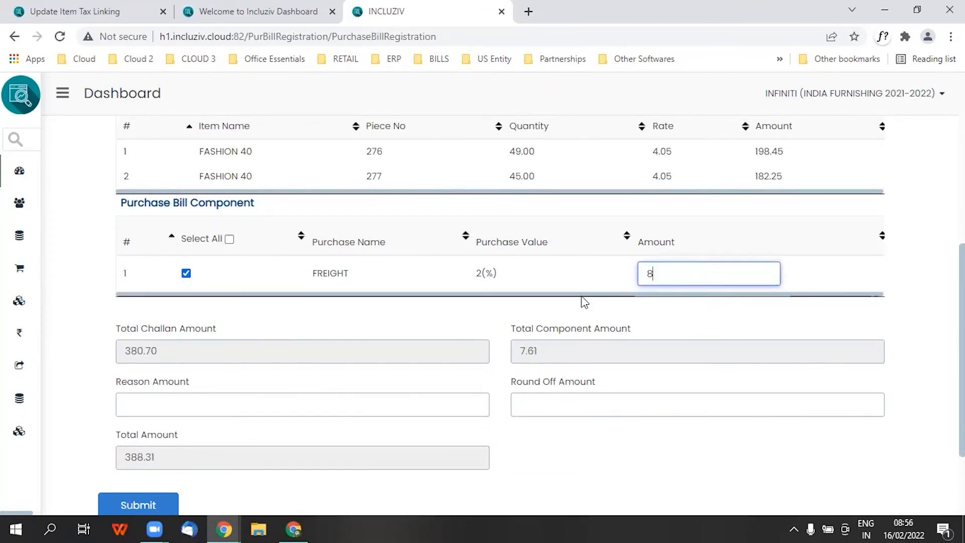
pyautogui.click(344, 441)
pyautogui.scroll(-1, 343, 441)
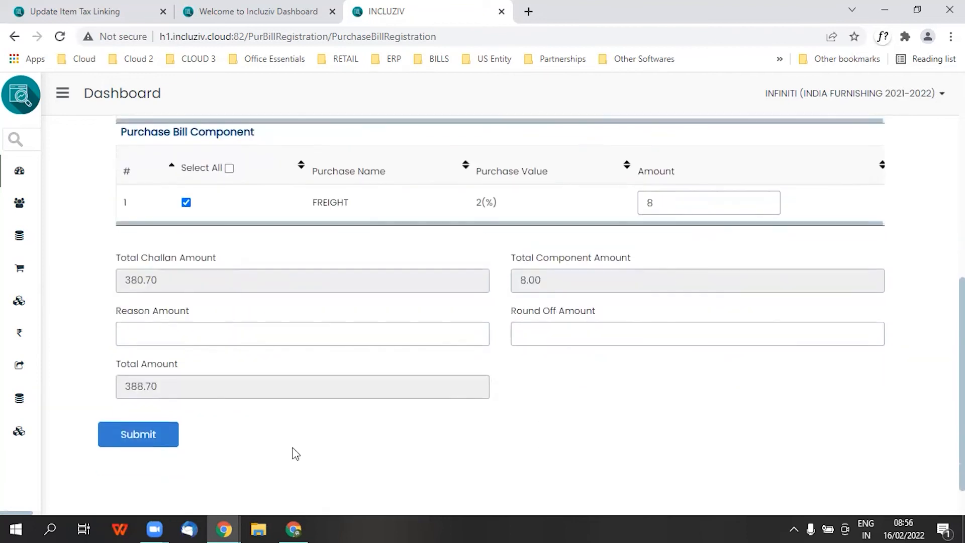
pyautogui.click(555, 334)
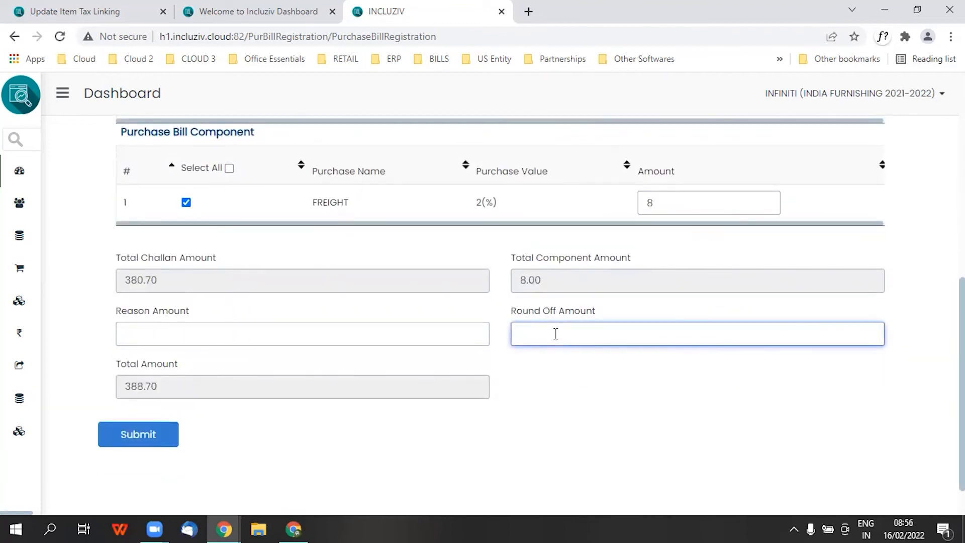
pyautogui.click(138, 434)
# Search the purchase voucher list for voucher number 75 with the date filters cleared, and examine its voucher report.
pyautogui.moveTo(4, 357)
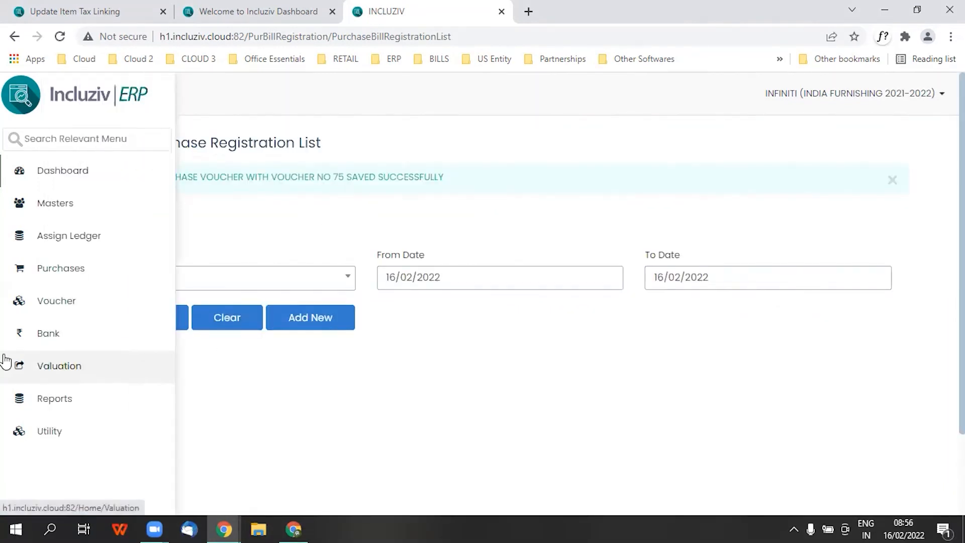
pyautogui.click(48, 302)
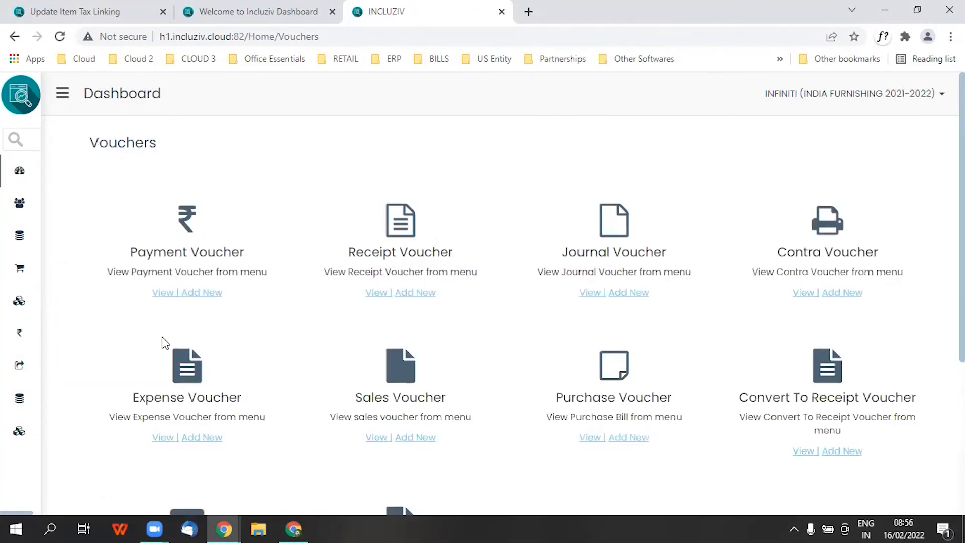
pyautogui.click(583, 443)
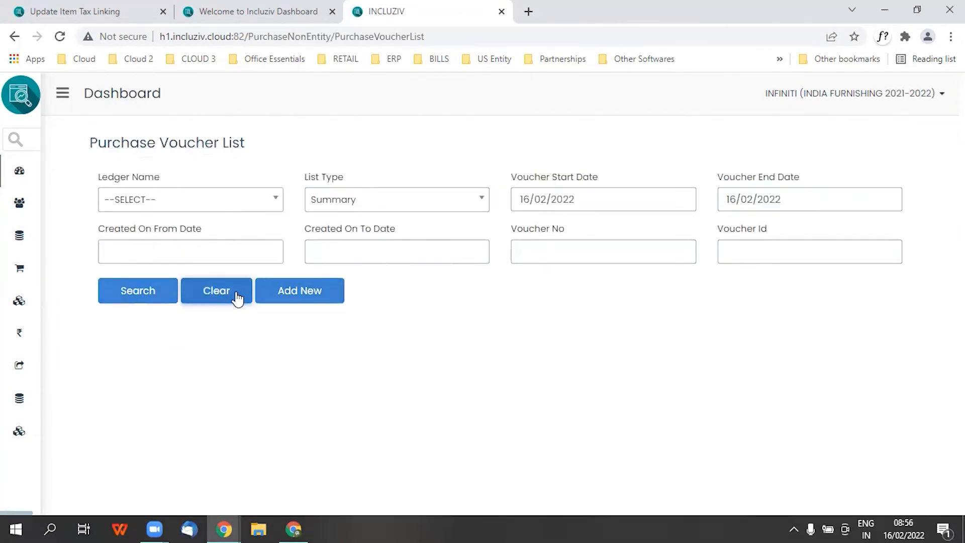
pyautogui.click(237, 298)
pyautogui.click(578, 257)
pyautogui.write('75')
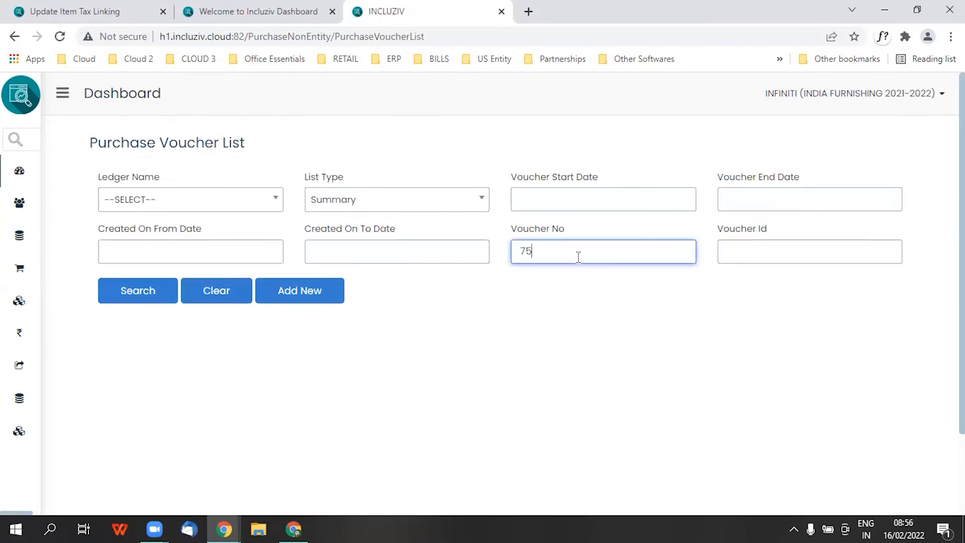
pyautogui.click(146, 304)
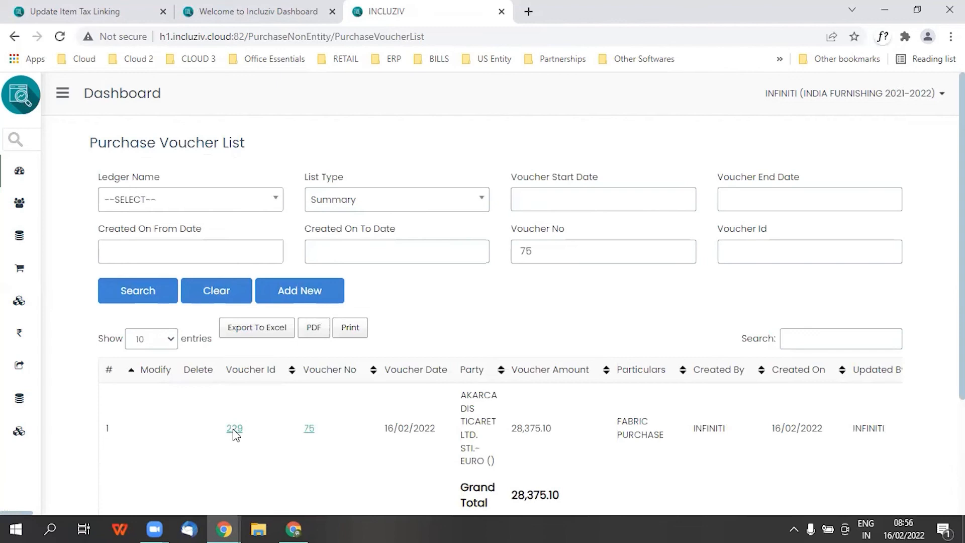
pyautogui.click(234, 430)
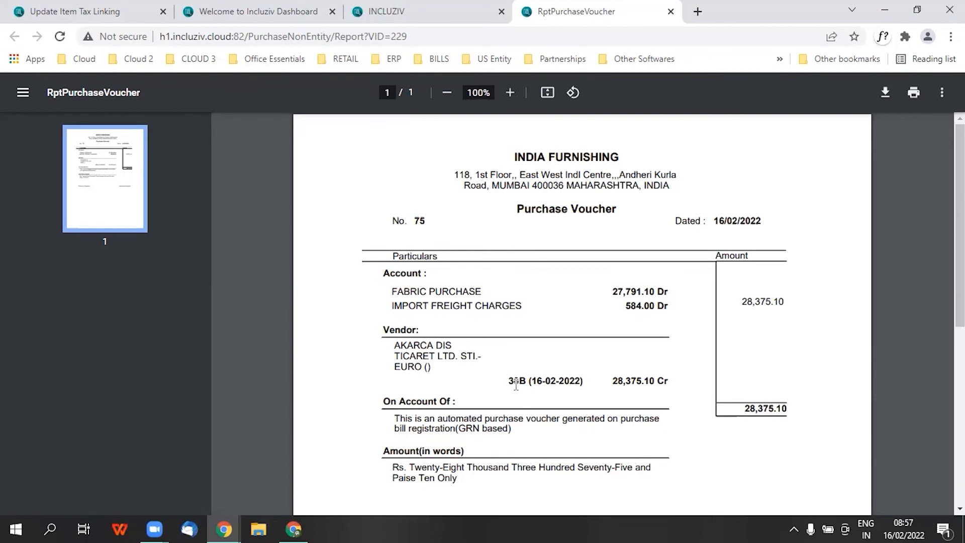
pyautogui.moveTo(615, 385); pyautogui.dragTo(655, 387)
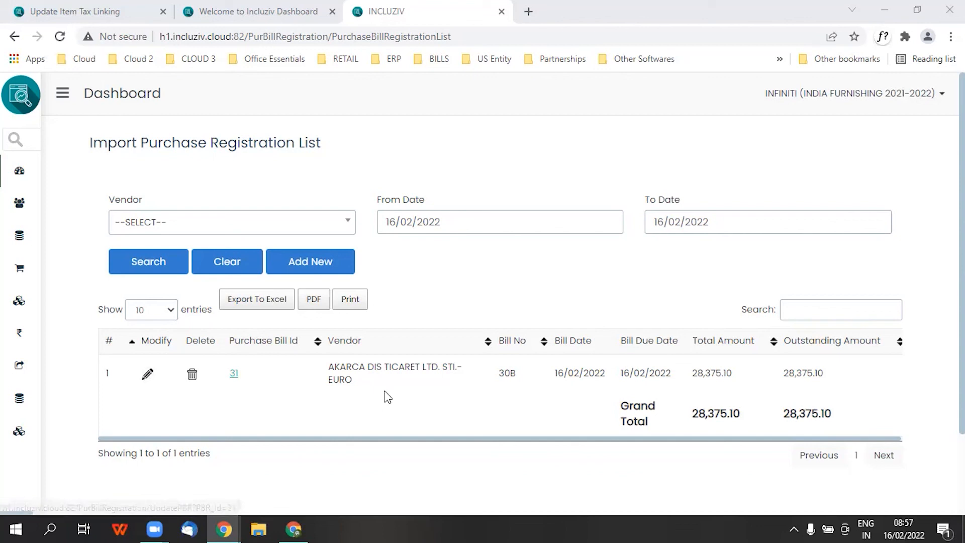
# Open AKARCA's import purchase bill 30B for modification and set its bill due date to 16/03/2022.
pyautogui.click(147, 375)
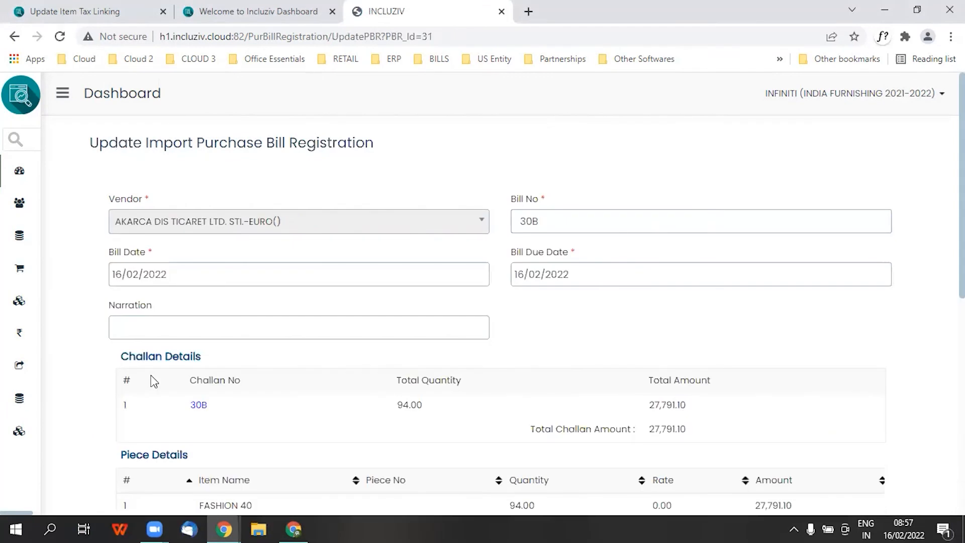
pyautogui.click(543, 273)
pyautogui.click(653, 302)
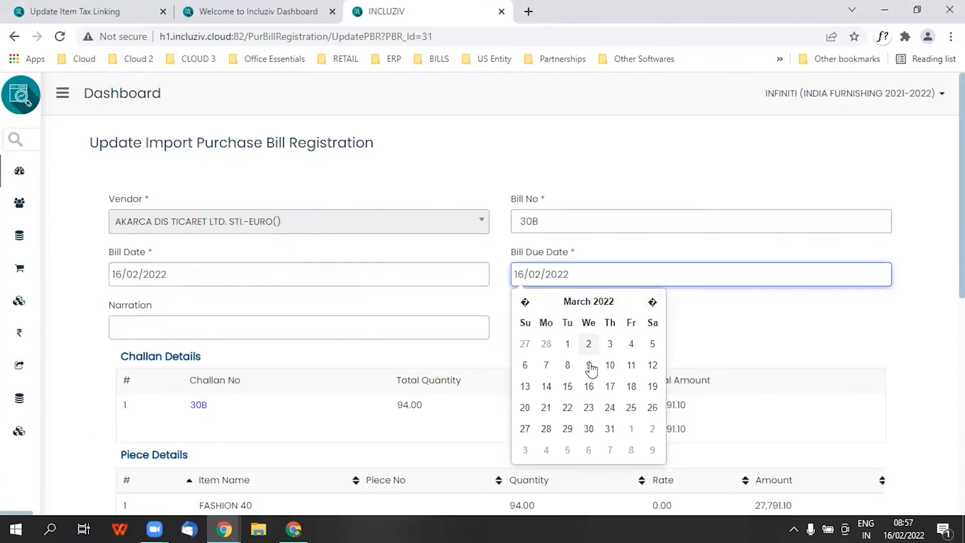
pyautogui.click(589, 386)
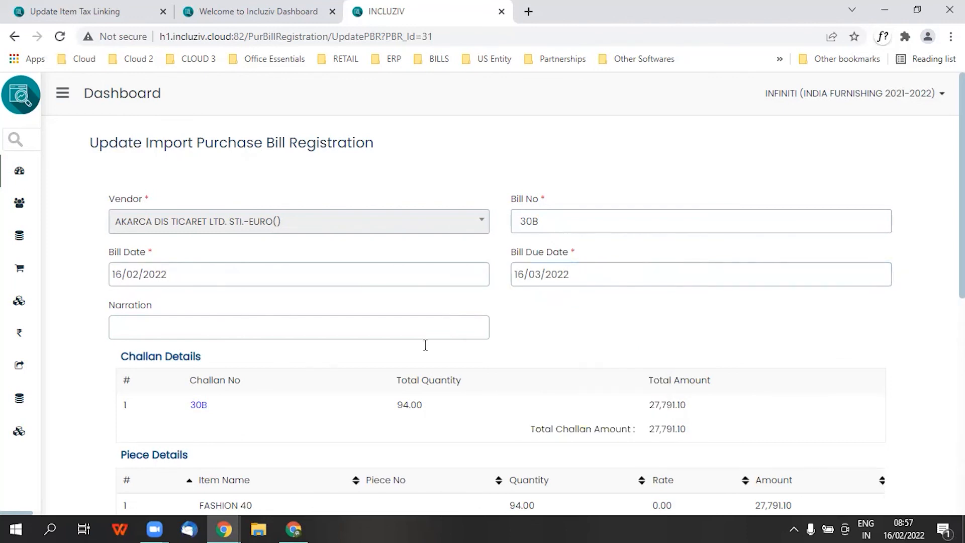
# Review the bill's challan, piece and freight amounts, save the update and search the import purchase registration list.
pyautogui.scroll(-4, 355, 399)
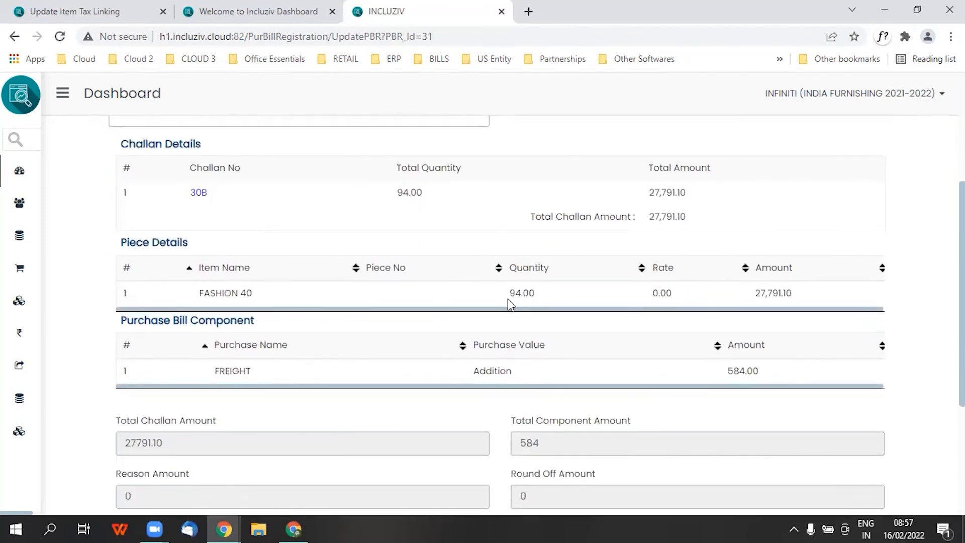
pyautogui.scroll(-4, 699, 376)
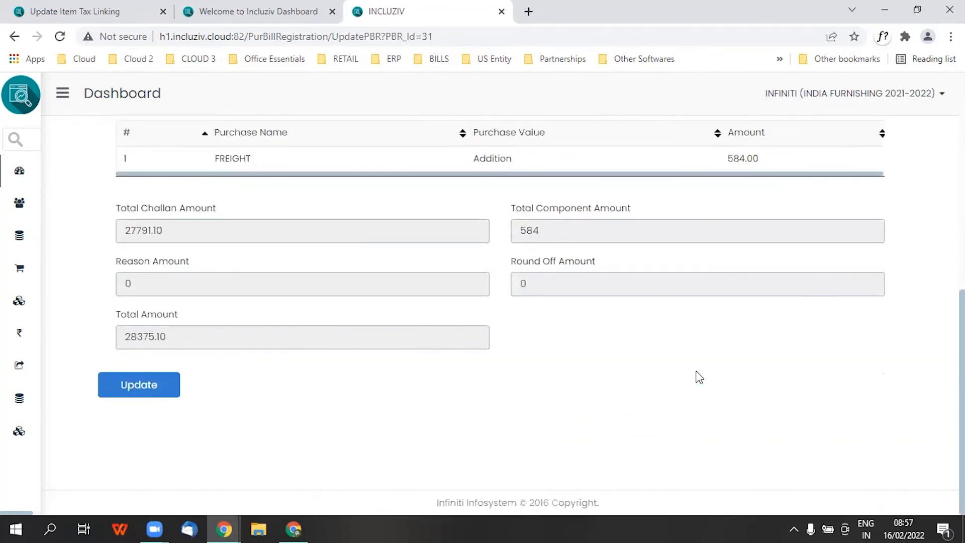
pyautogui.scroll(6, 578, 367)
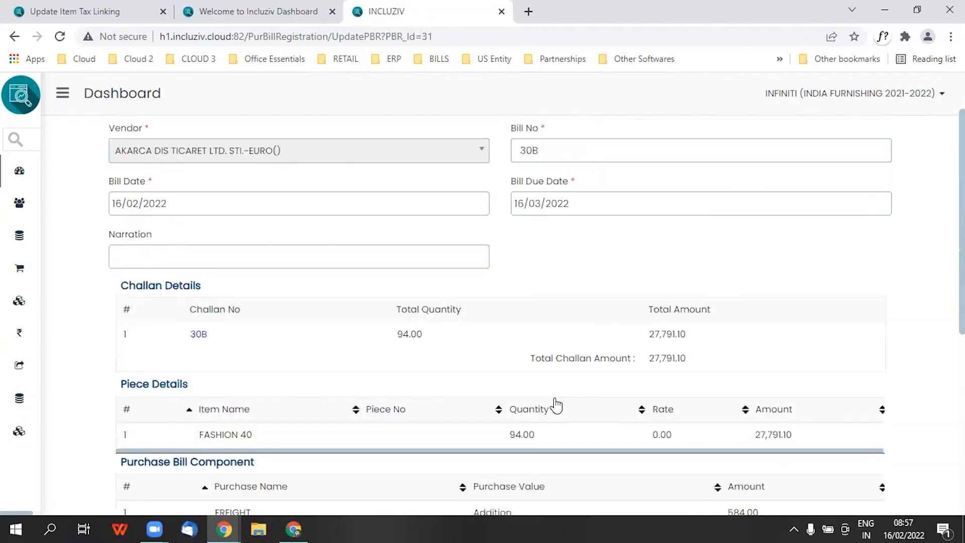
pyautogui.scroll(2, 372, 323)
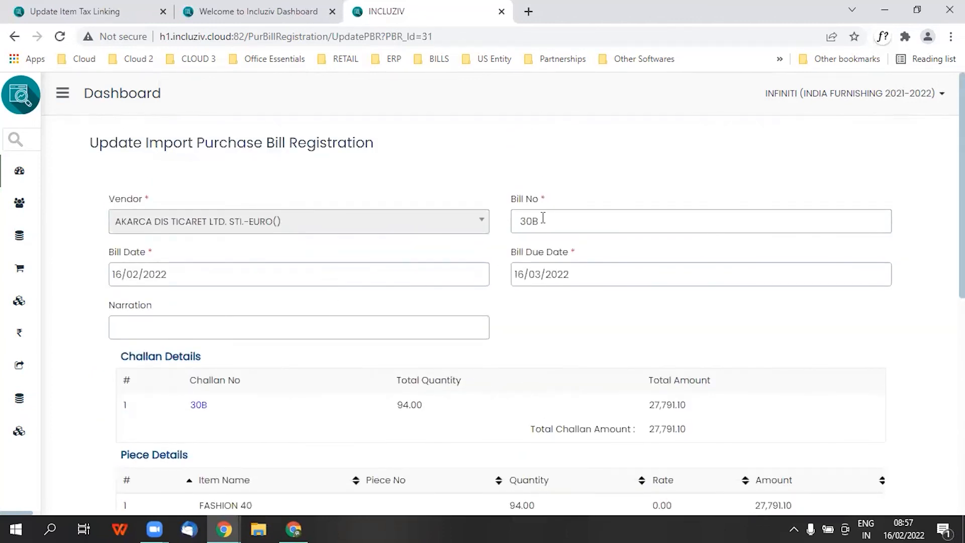
pyautogui.scroll(-8, 504, 270)
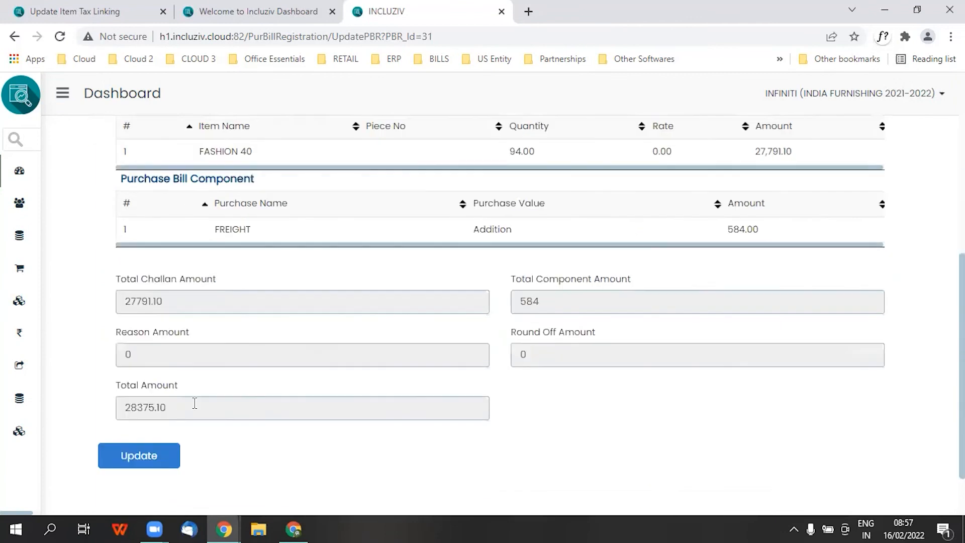
pyautogui.click(165, 458)
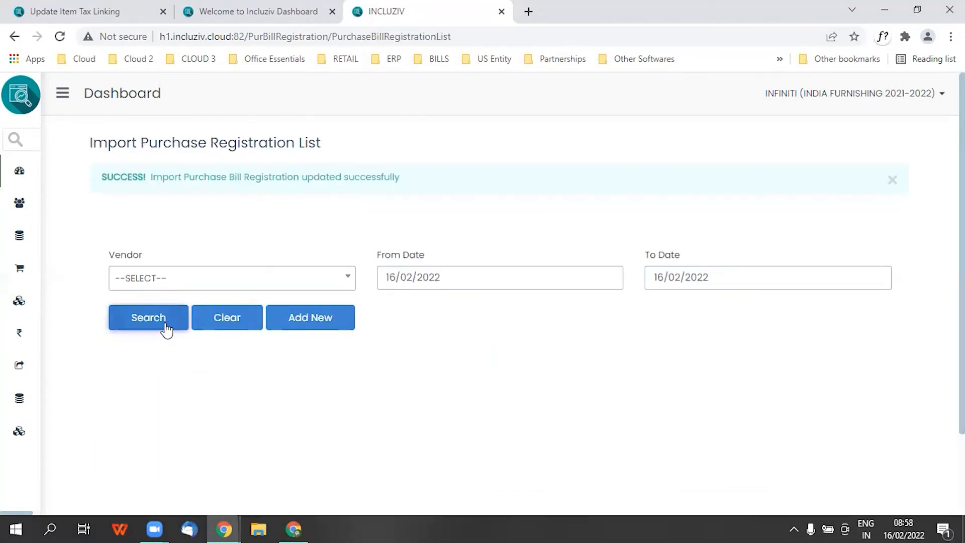
pyautogui.click(167, 329)
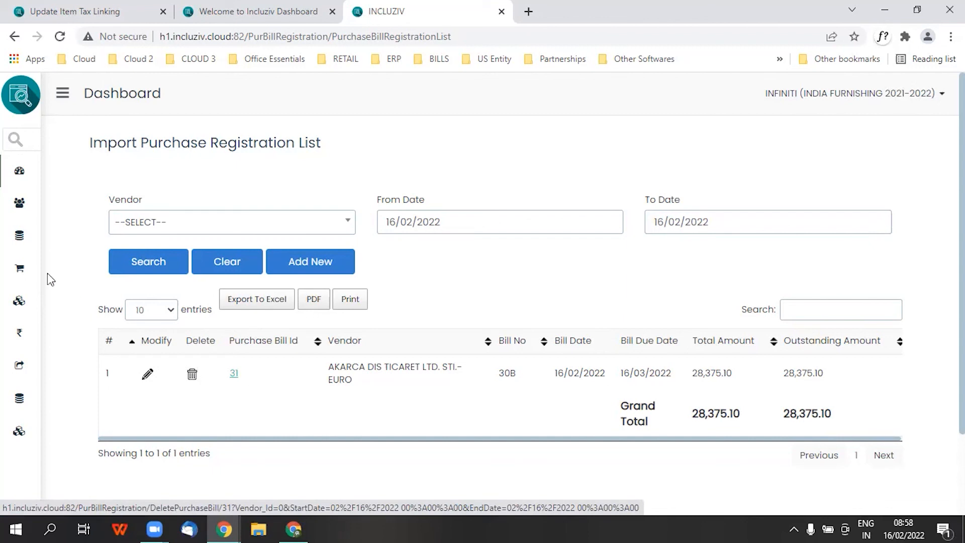
# Open the overview of purchase registration functions.
pyautogui.moveTo(9, 243)
pyautogui.click(27, 273)
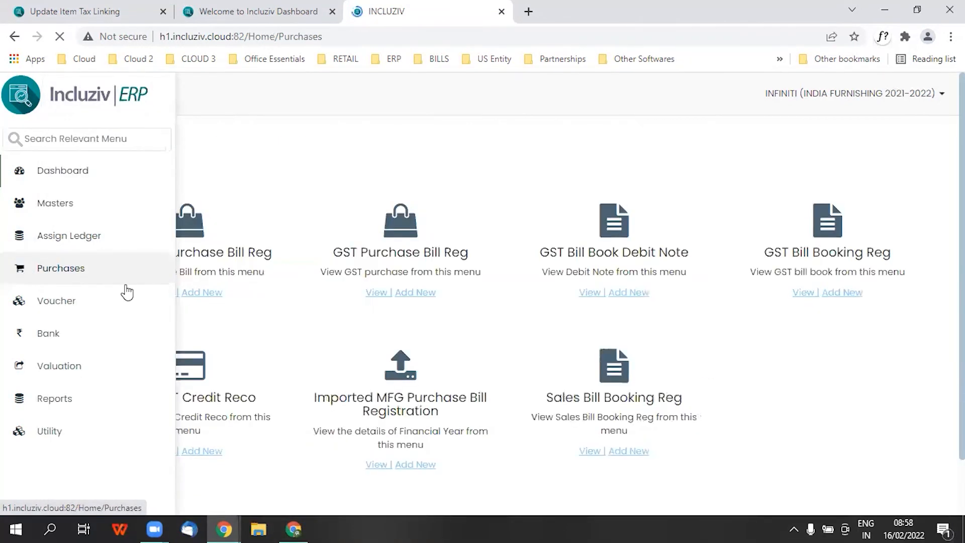